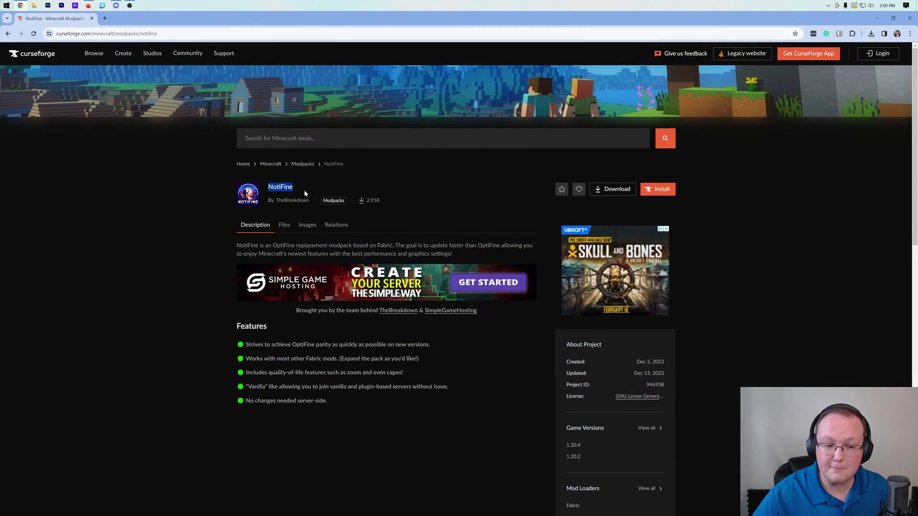
Open the CurseForge app download page from the NotiFine modpack page
left_click(305, 191)
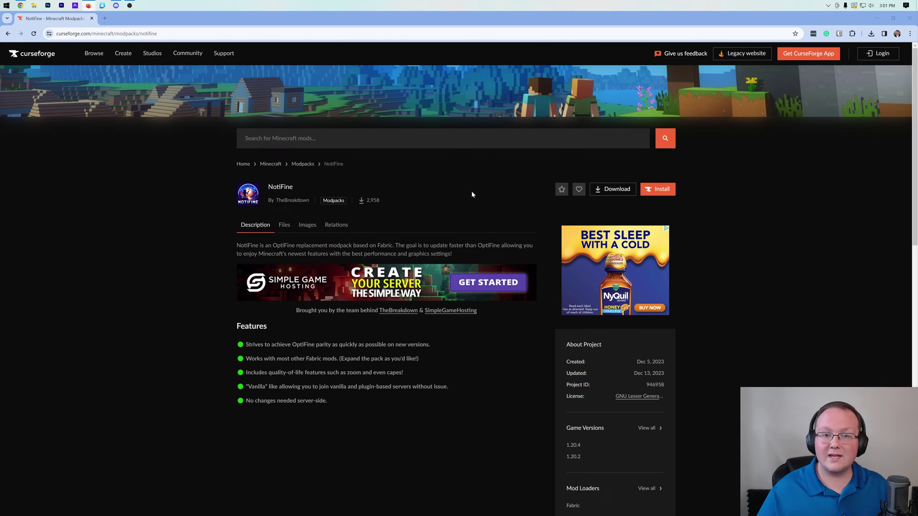
left_click(803, 56)
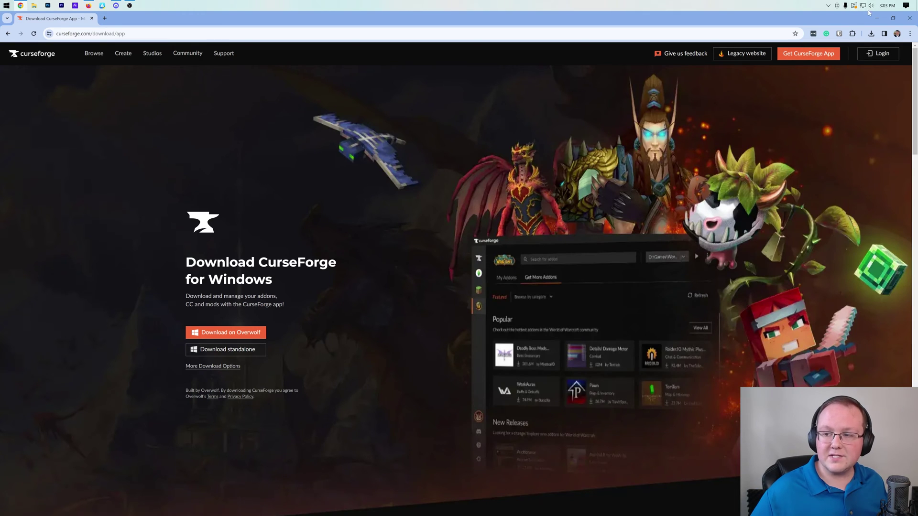
Run CurseForge Windows - Installer.exe from the Downloads folder in File Explorer and close the folder window
left_click(876, 17)
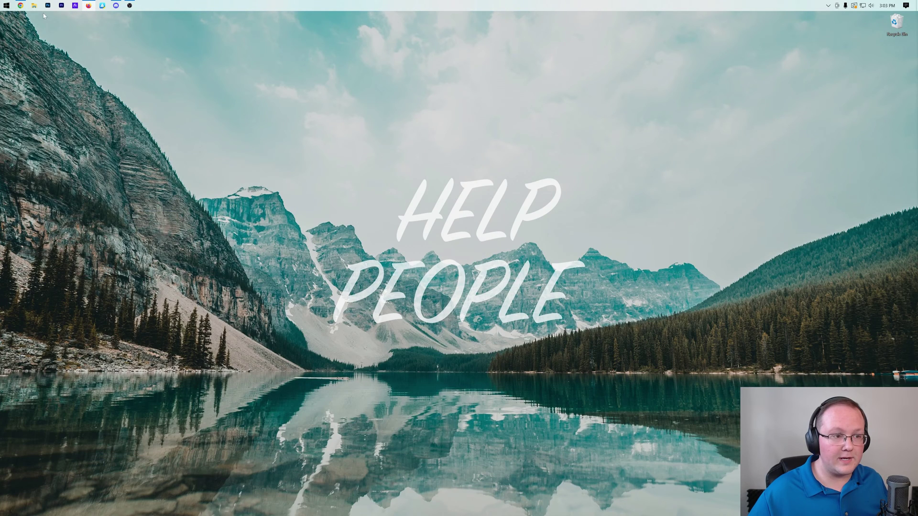
left_click(34, 6)
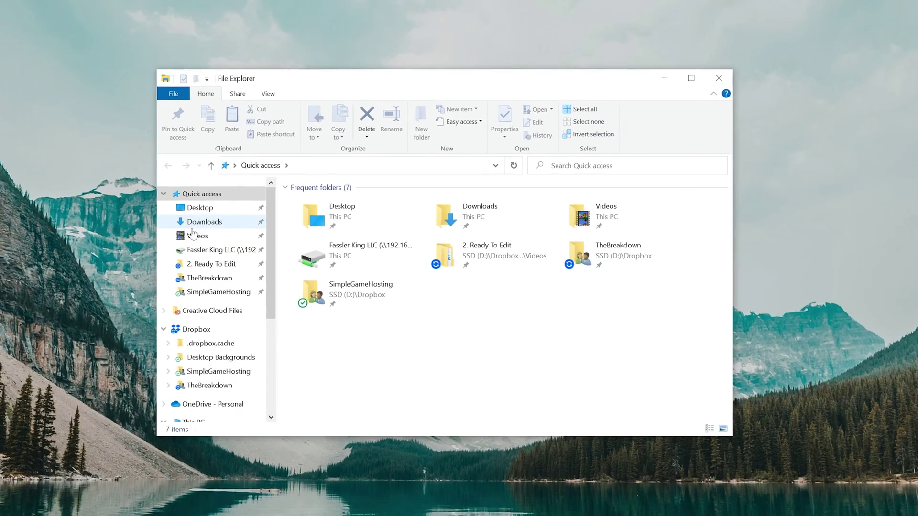
double_click(447, 207)
double_click(377, 222)
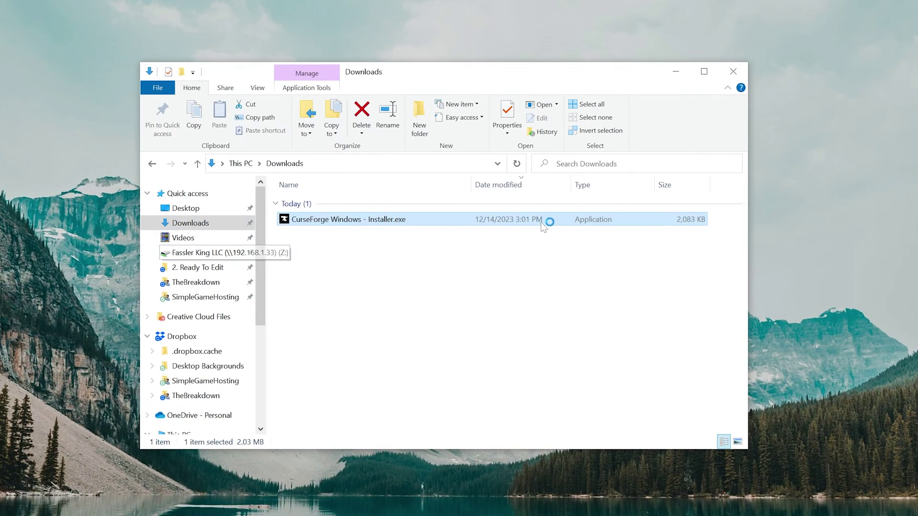
left_click(732, 71)
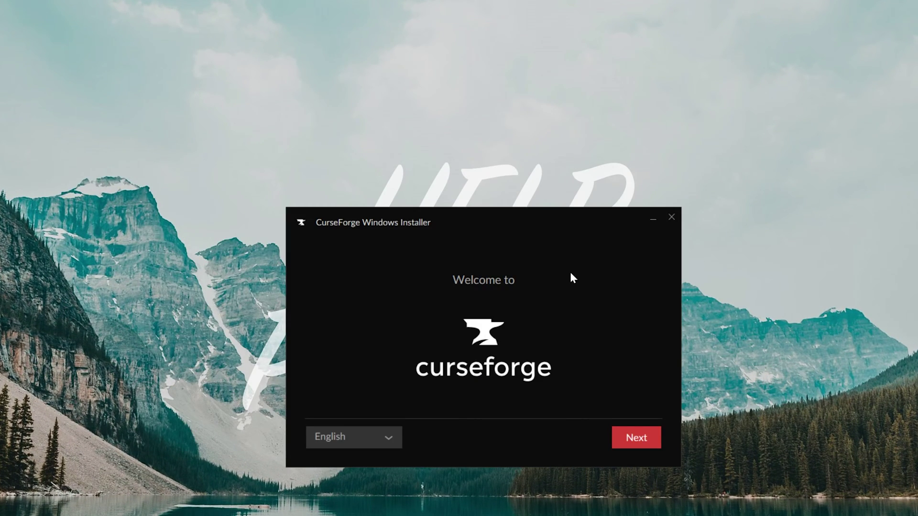
Accept the terms of use and privacy policy in the CurseForge installer and install to the default folder
left_click(629, 432)
left_click(313, 433)
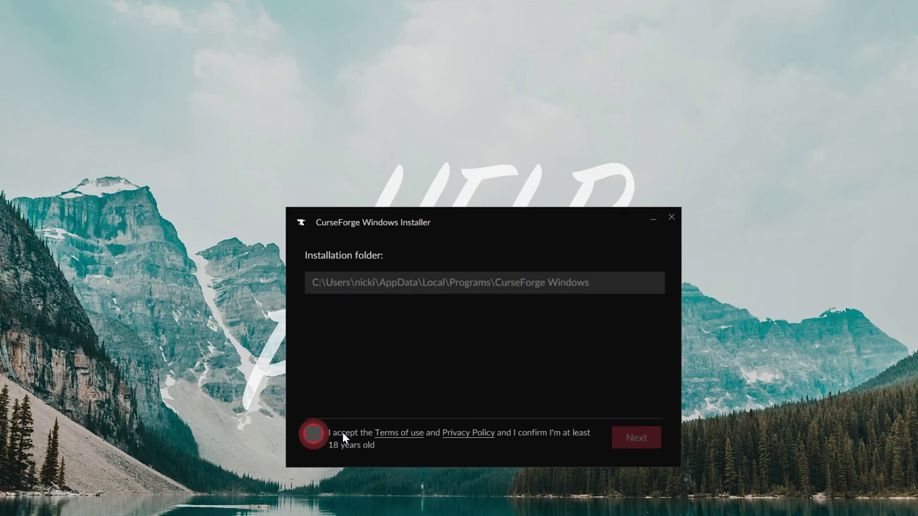
left_click(641, 439)
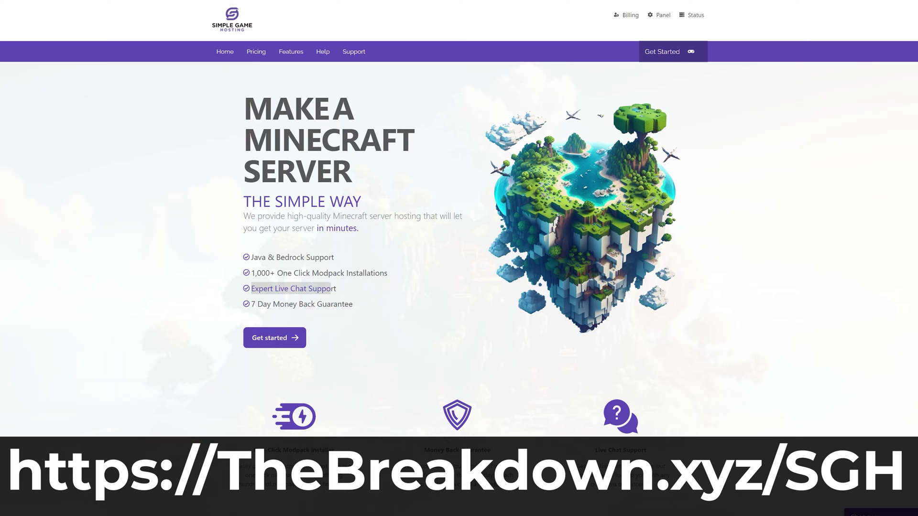
Look over the Simple Game Hosting site and search its server panel's CurseForge modpacks for Pixelmon
scroll(338, 291, "down", 4)
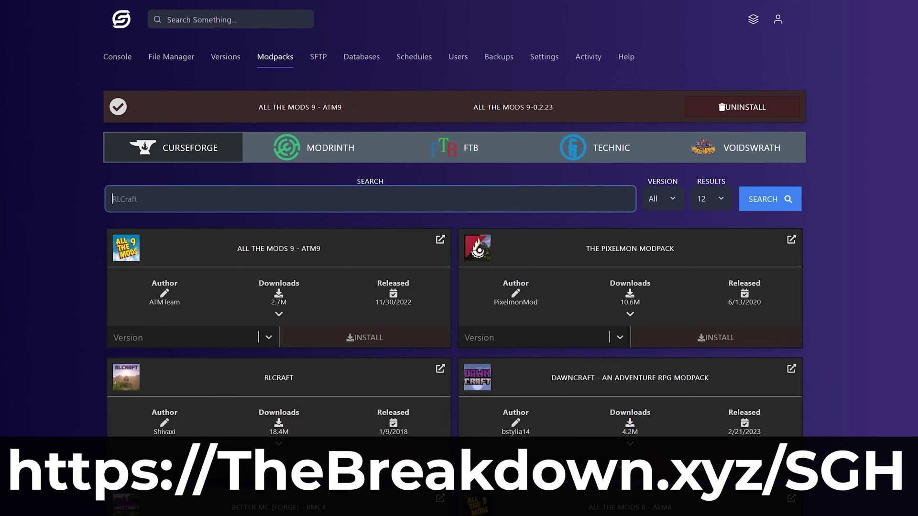
type("Pixelmon")
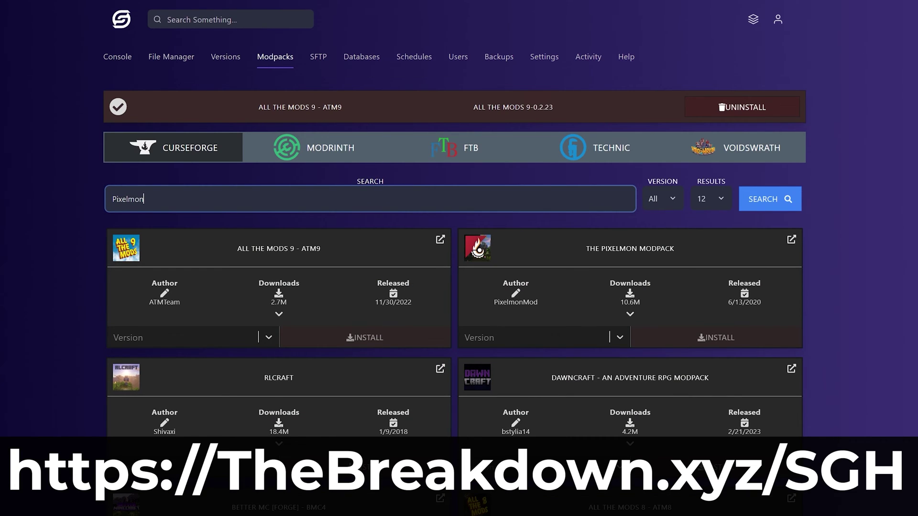
key("Return")
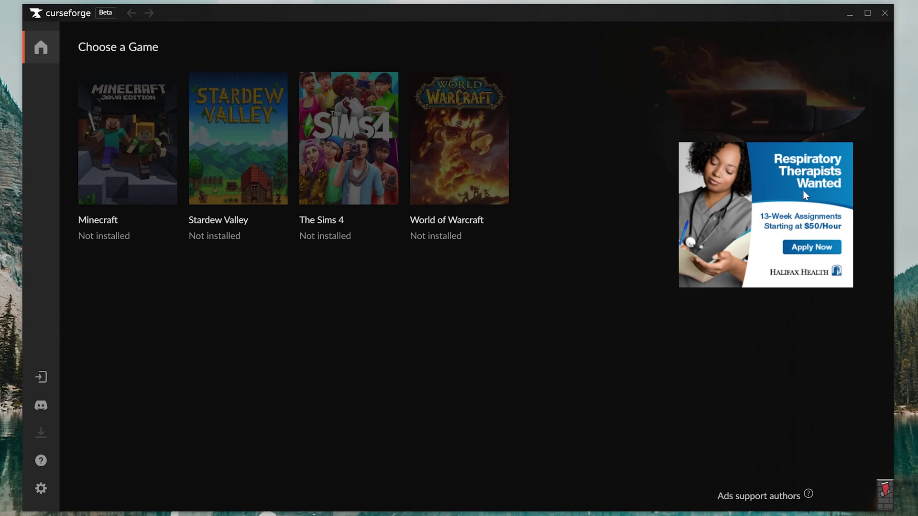
Set up Minecraft in the CurseForge app with the Standard modding folder and search its projects for "notifine"
left_click(134, 164)
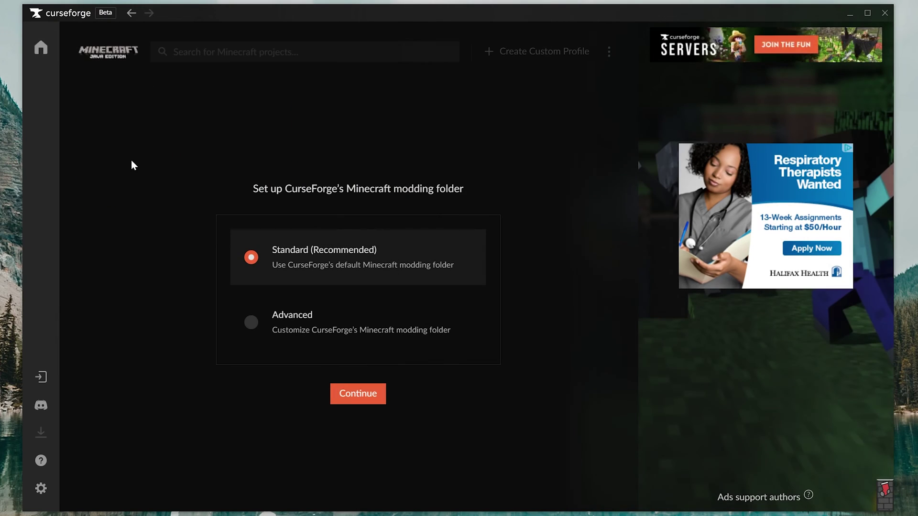
left_click(377, 403)
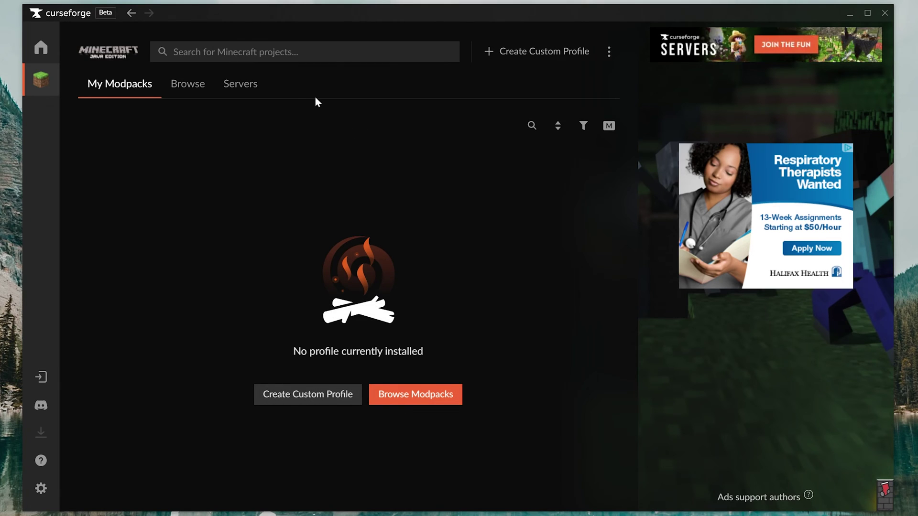
type("notifine")
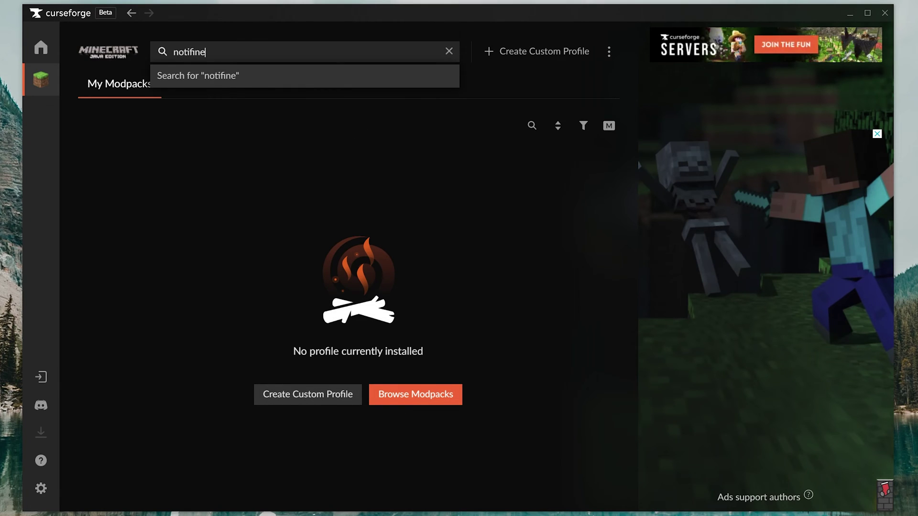
key("Return")
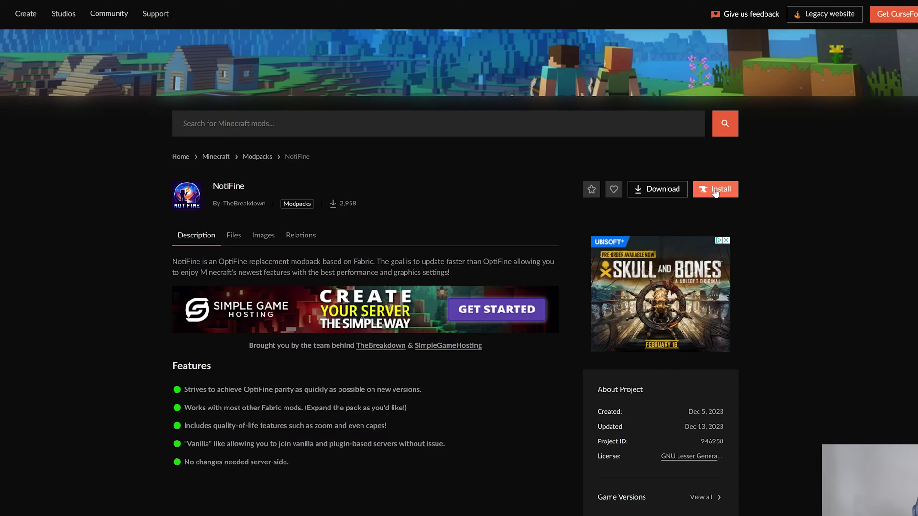
Install the NotiFine modpack from its CurseForge web page, allowing the site to open the CurseForge app
left_click(716, 191)
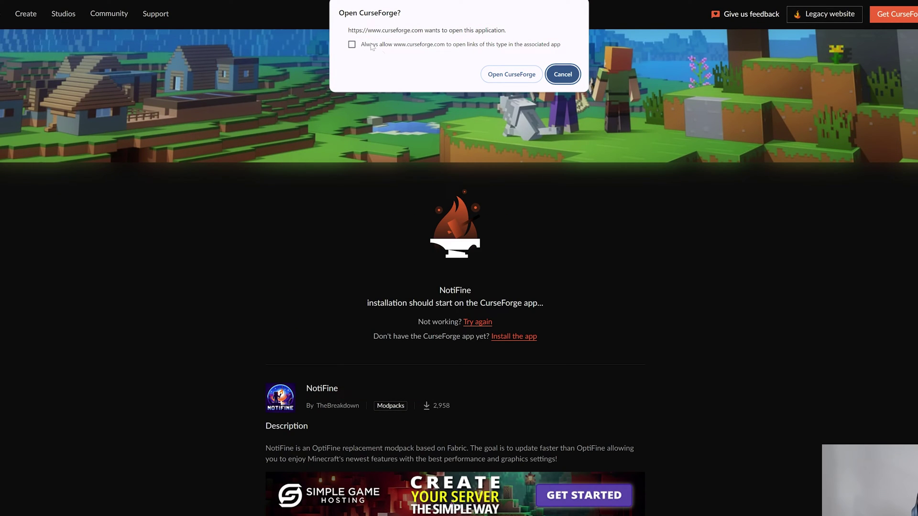
left_click(487, 74)
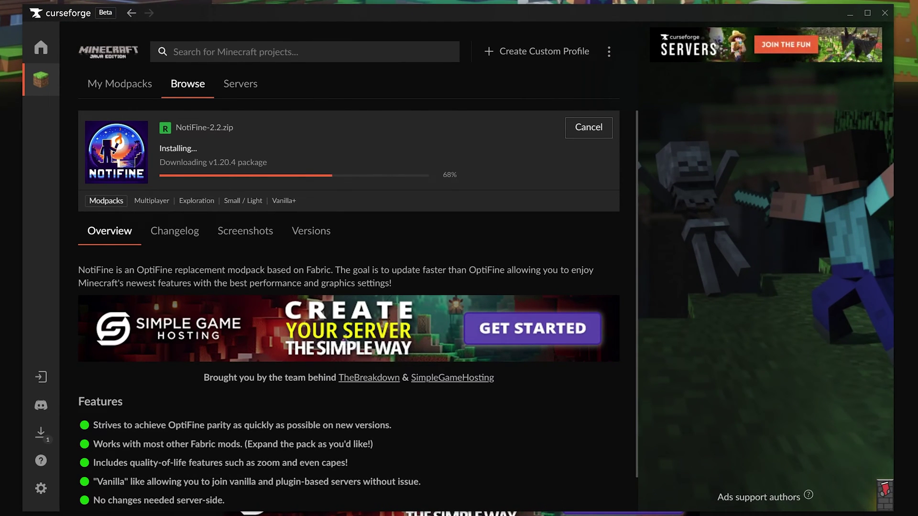
Search the Minecraft projects for "notifine" in the CurseForge app and return to the installed modpacks
left_click(239, 51)
type("not")
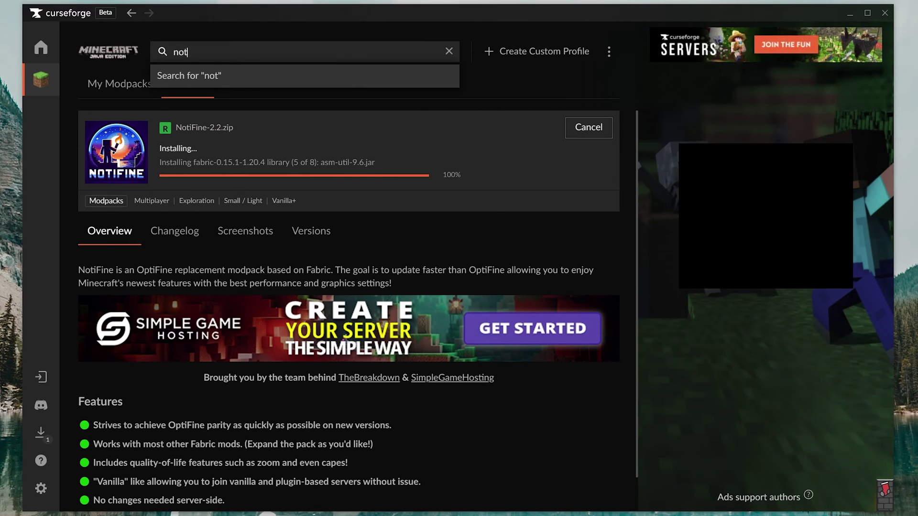
type("ifine")
key("Return")
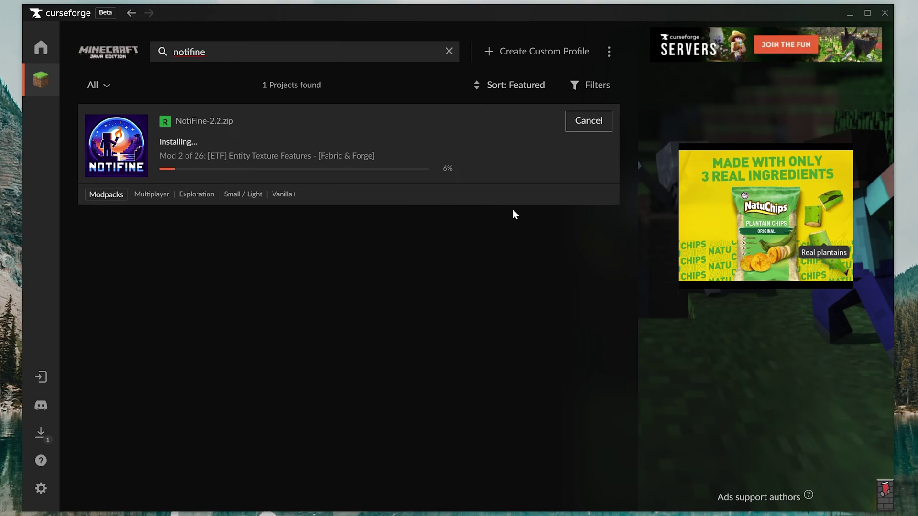
left_click(52, 82)
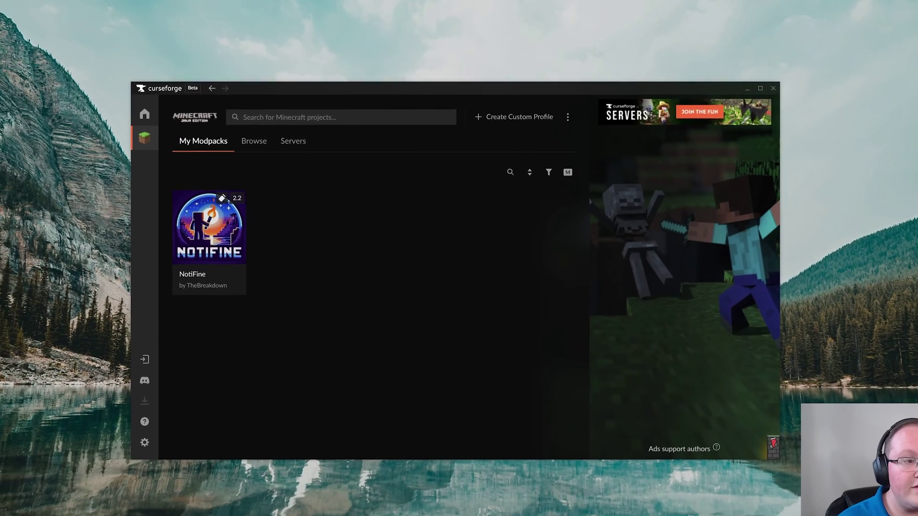
Search Windows for "minecraft" and open the Minecraft Launcher
left_click(5, 5)
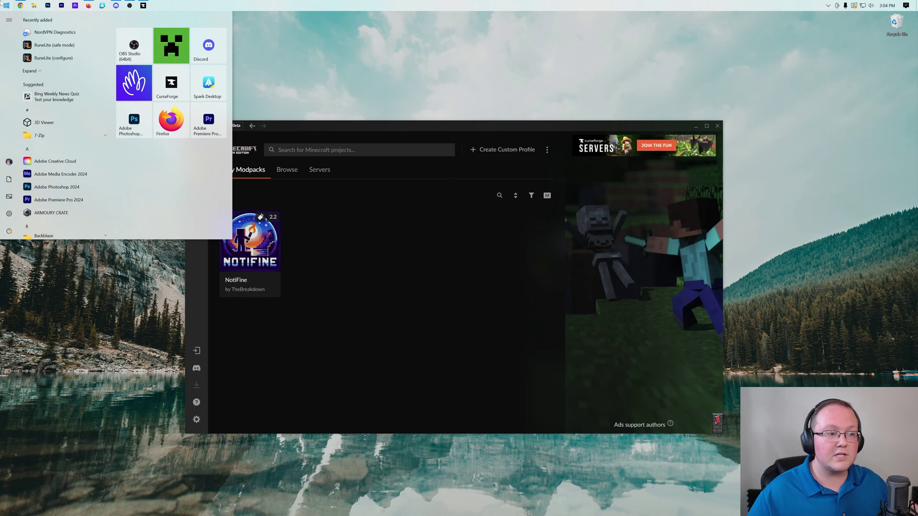
type("minecraft")
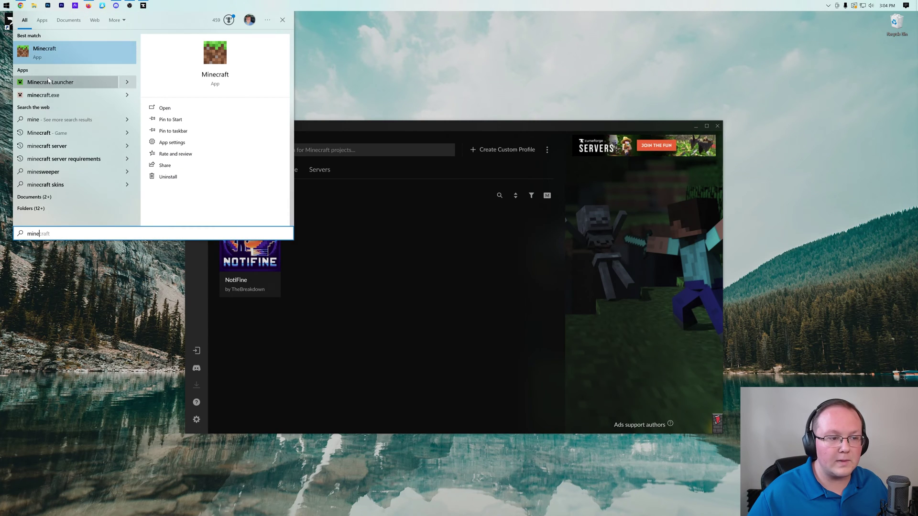
left_click(231, 164)
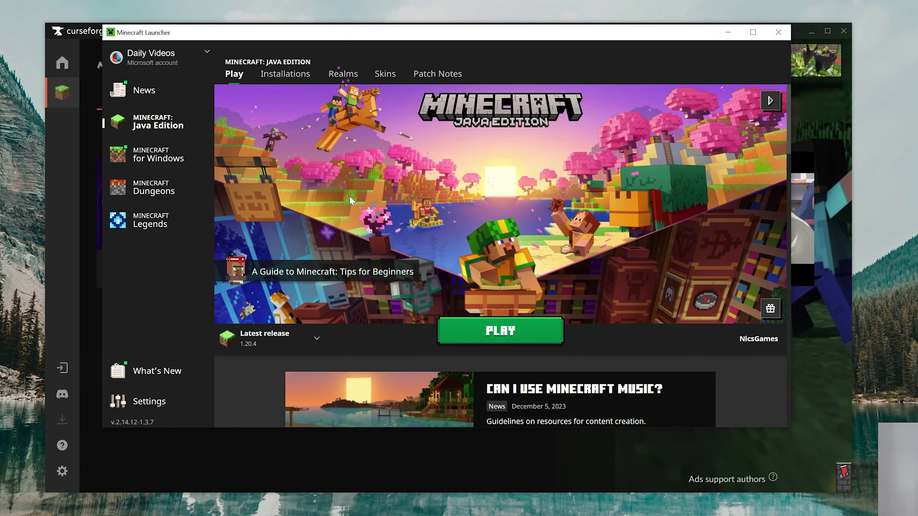
Open the game folder of the Latest release 1.20.4 installation of Minecraft: Java Edition
left_click(285, 74)
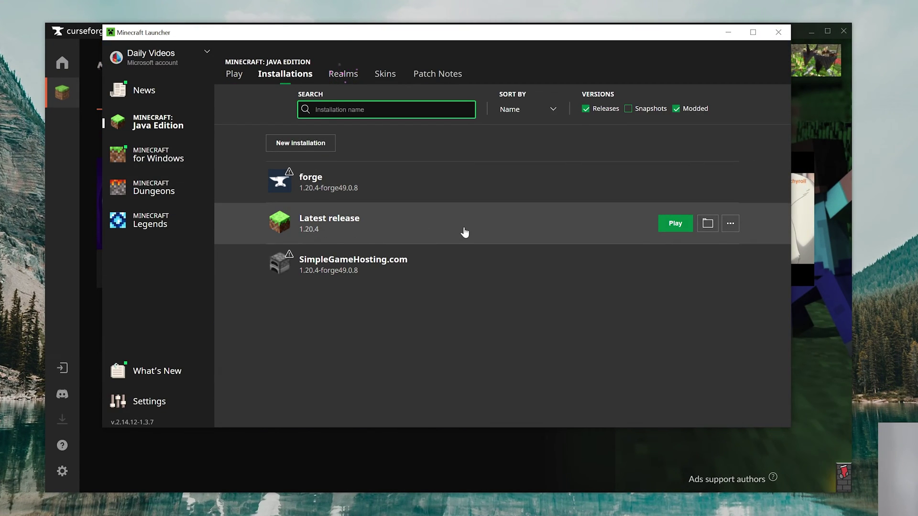
left_click(234, 74)
left_click(284, 74)
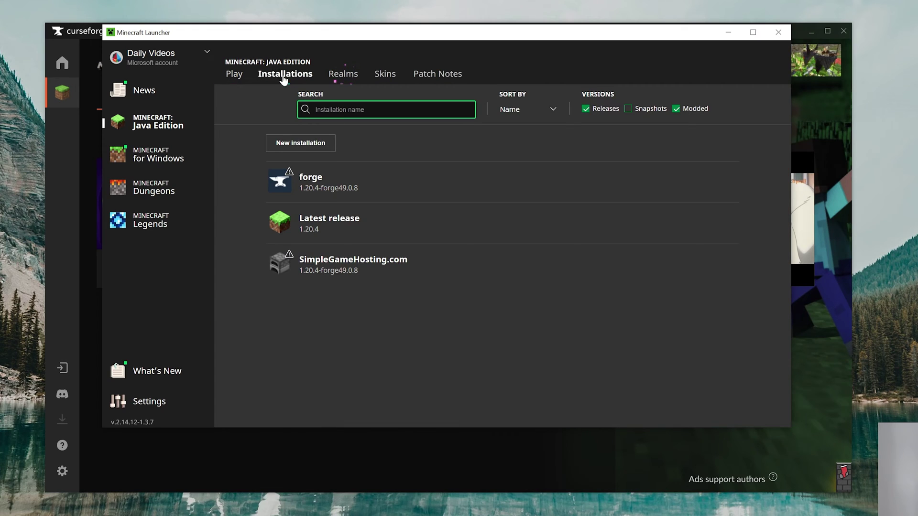
left_click(714, 230)
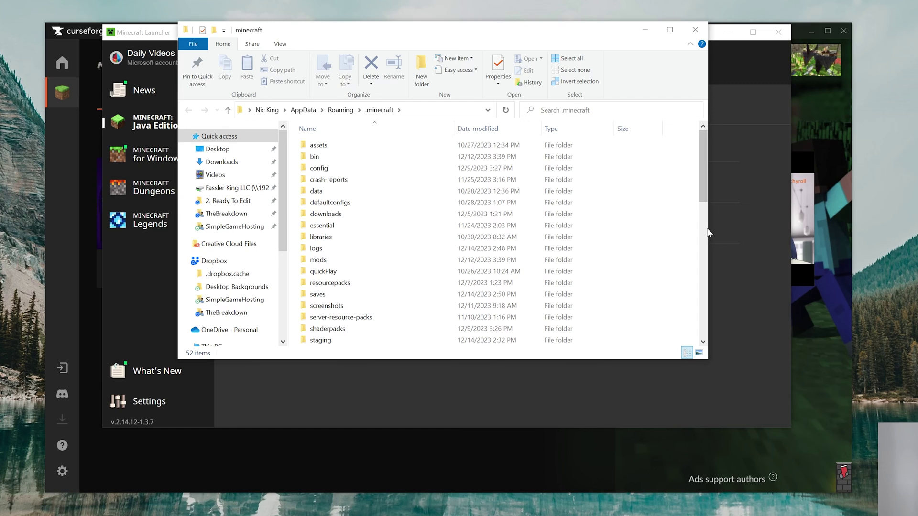
Copy the saves folder from .minecraft, and close the folder window and the Minecraft Launcher
right_click(333, 297)
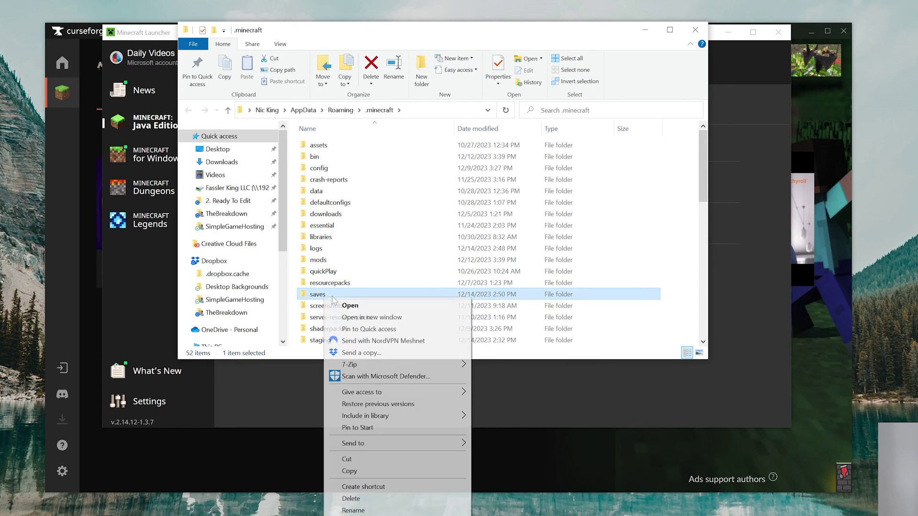
left_click(368, 470)
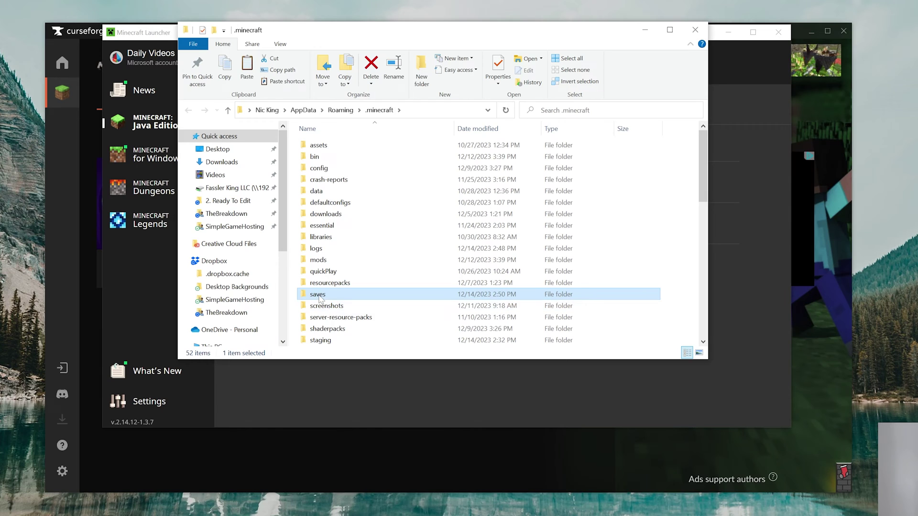
right_click(320, 299)
left_click(361, 472)
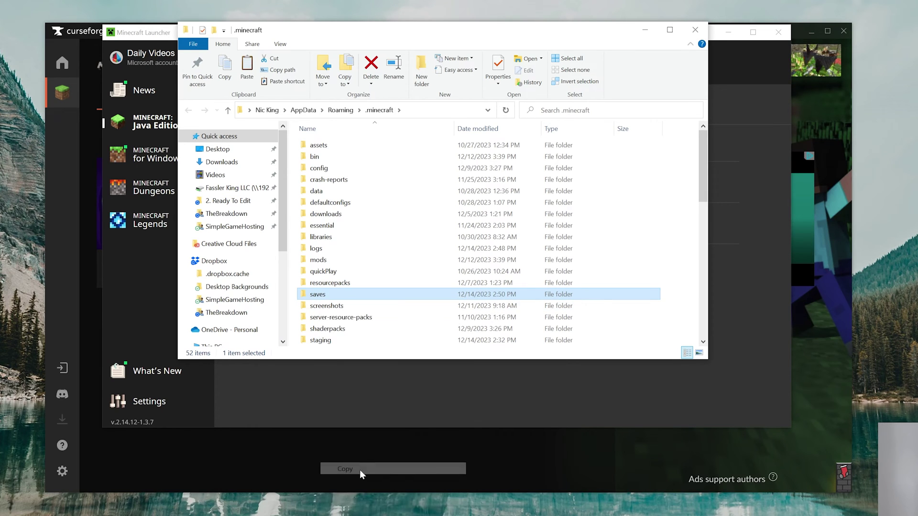
left_click(695, 30)
left_click(778, 32)
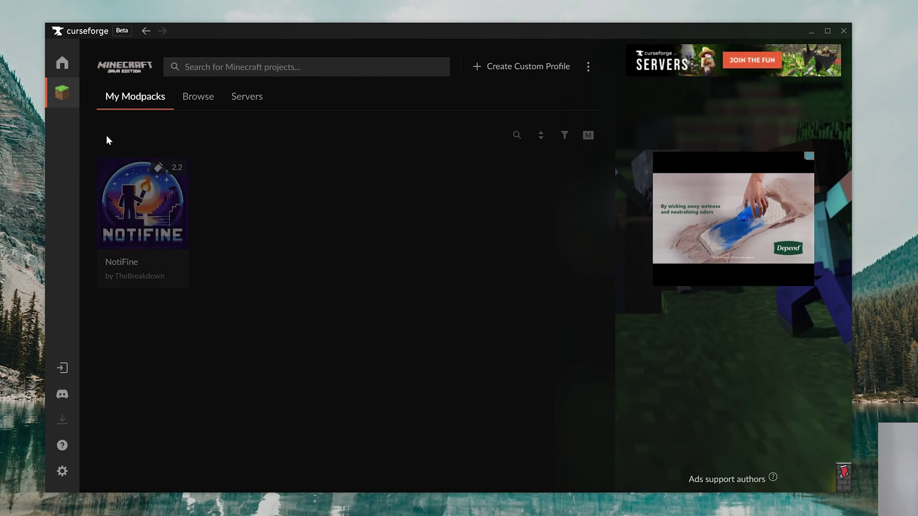
Open the NotiFine profile's folder from CurseForge and replace its saves folder with the copied one
right_click(141, 214)
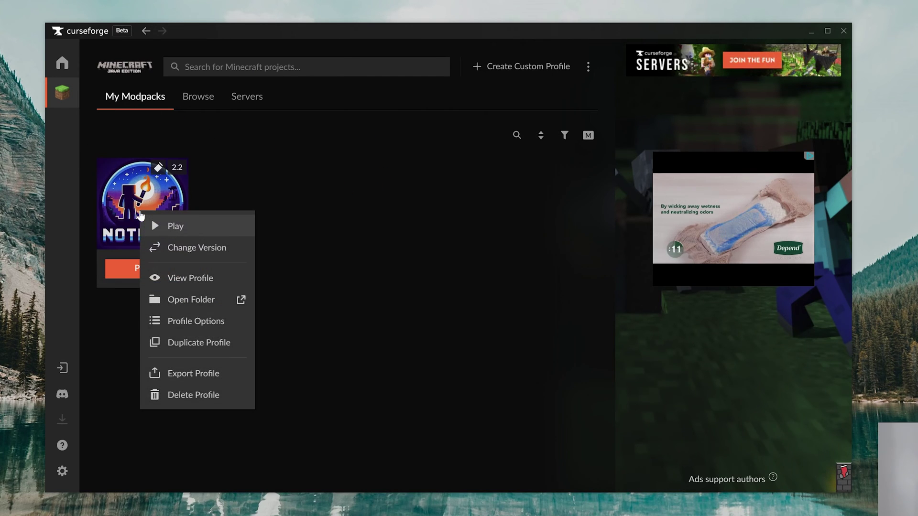
left_click(174, 300)
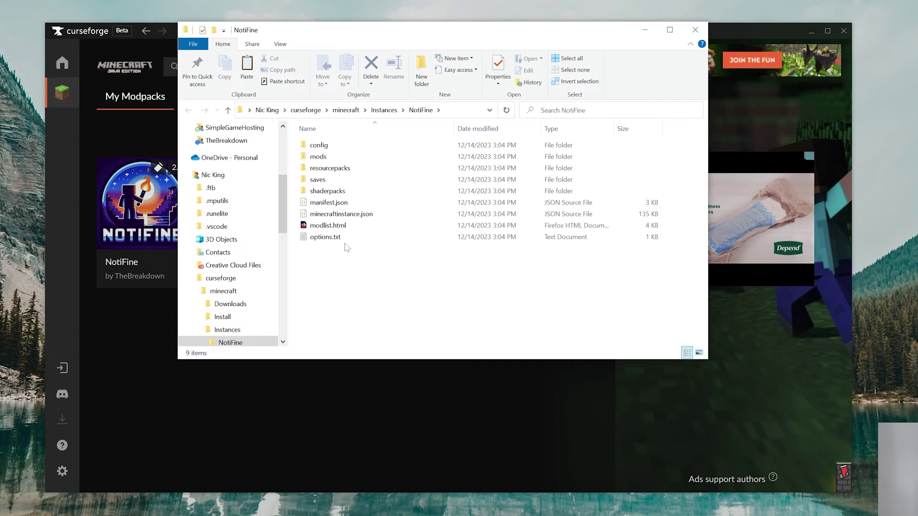
right_click(337, 181)
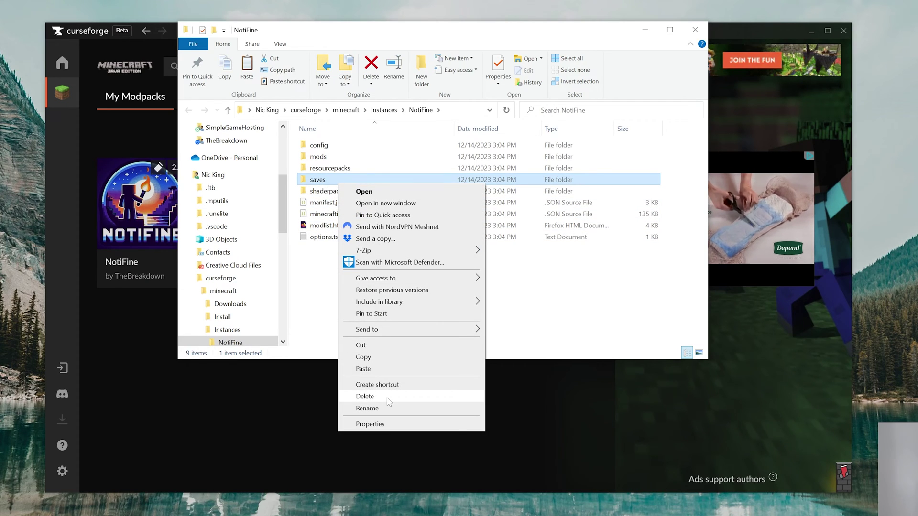
left_click(387, 398)
right_click(339, 251)
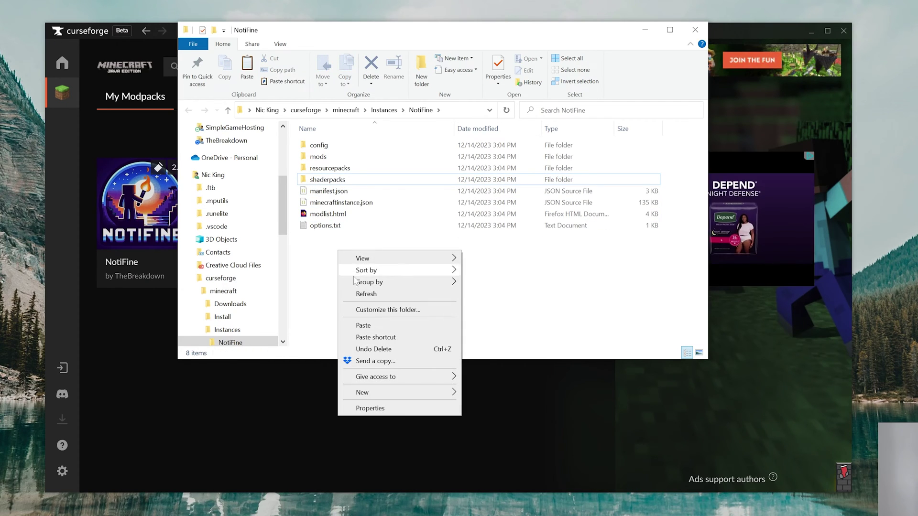
left_click(378, 326)
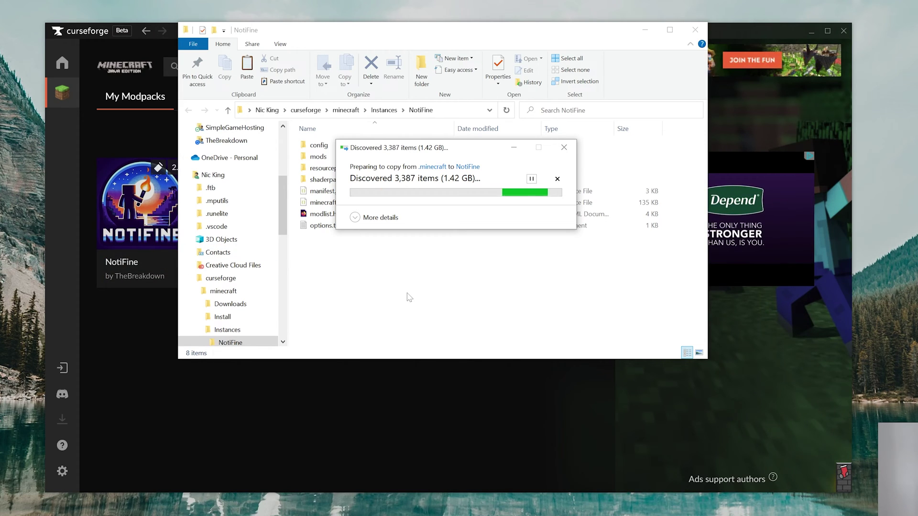
Launch the NotiFine modpack from CurseForge and start the game, accepting the modified-installation warning
left_click(281, 381)
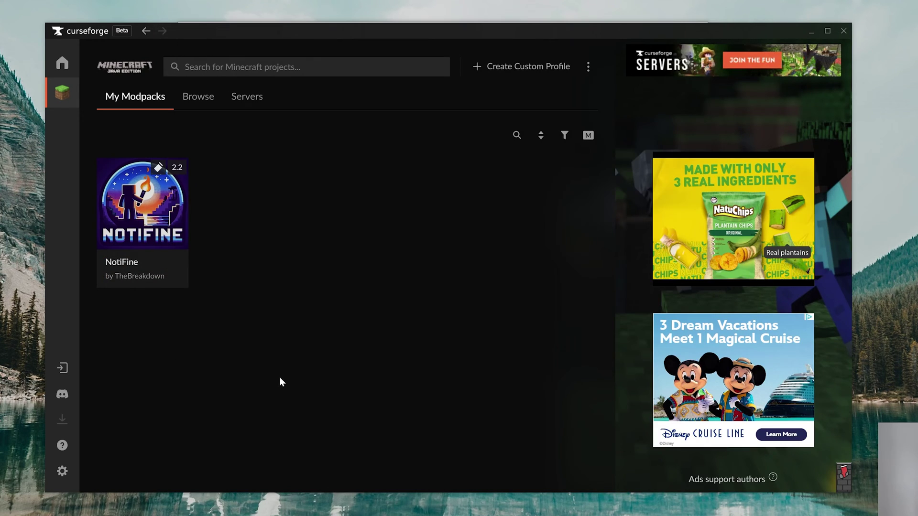
left_click(150, 275)
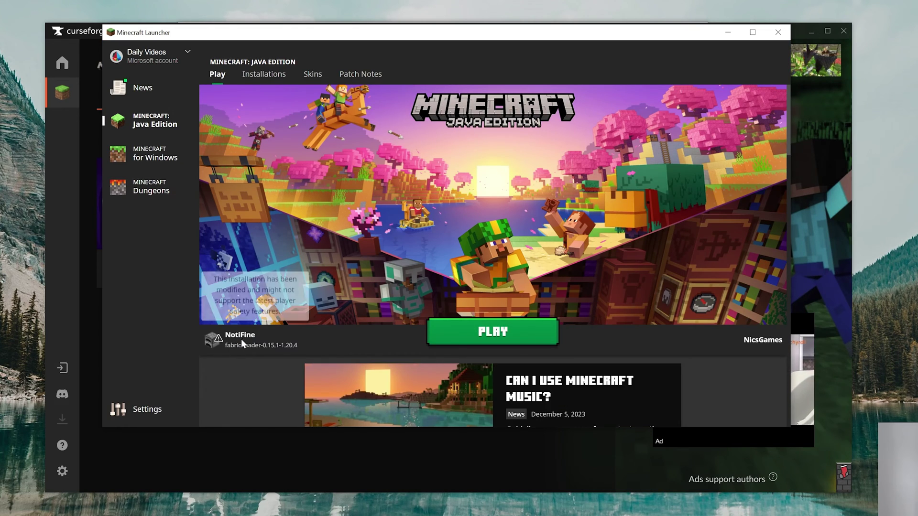
left_click(444, 333)
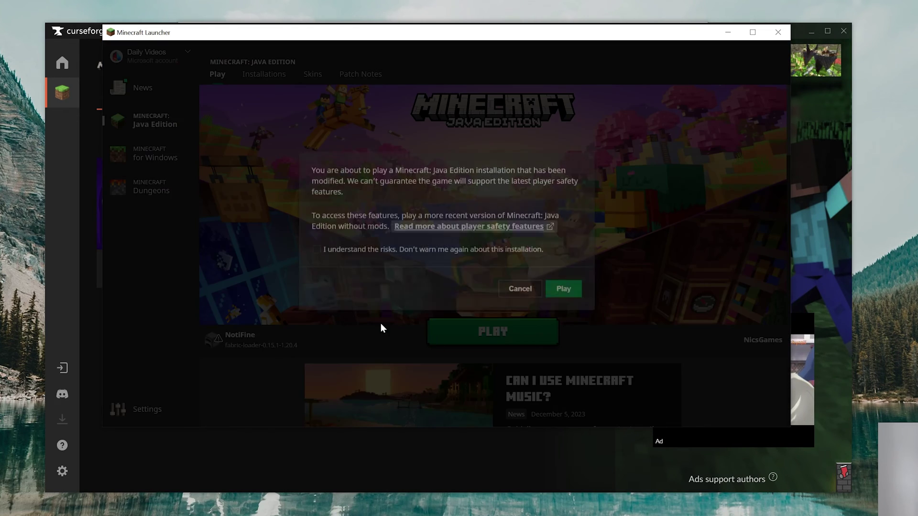
left_click(563, 292)
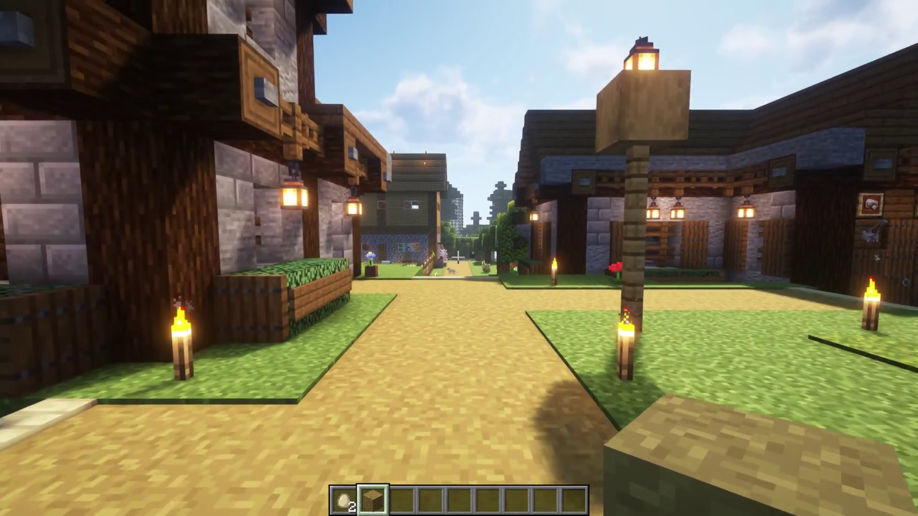
Walk along the village path and check the frame rate and mod details in the debug overlay
key("w")
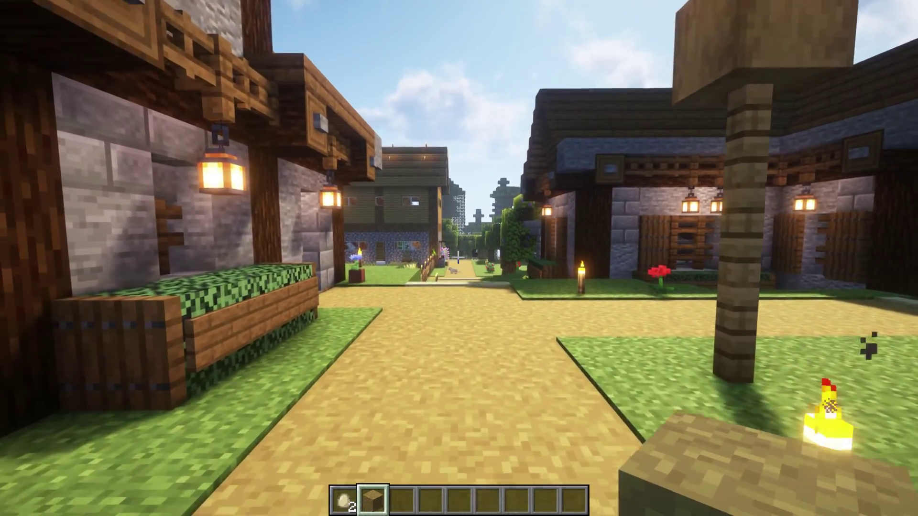
key("F3")
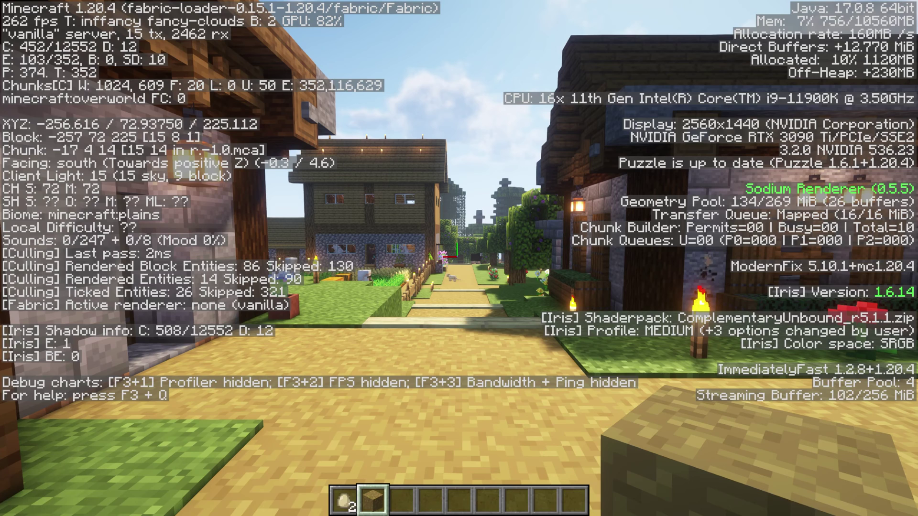
key("t")
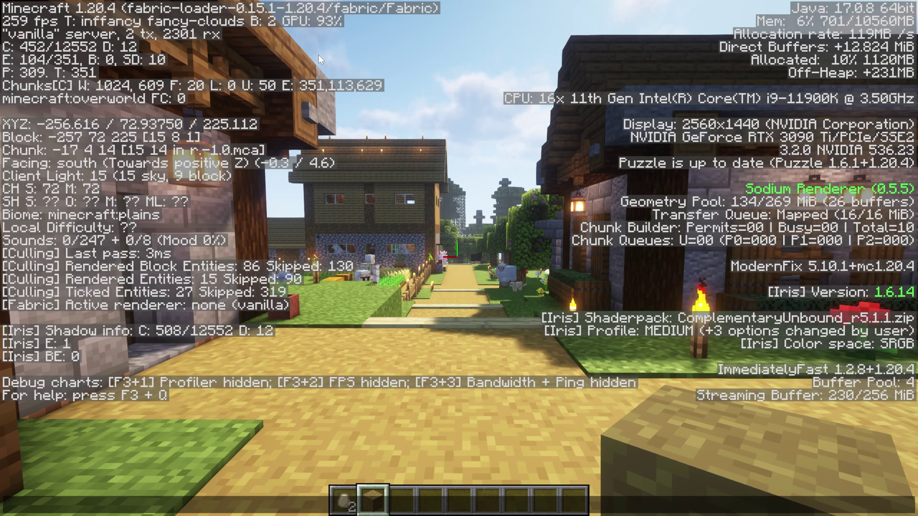
key("Escape")
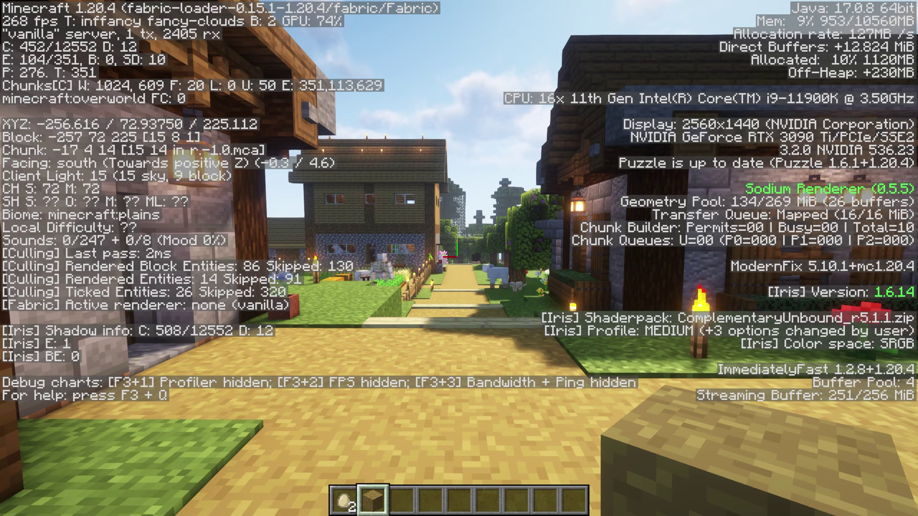
key("F3")
key("w")
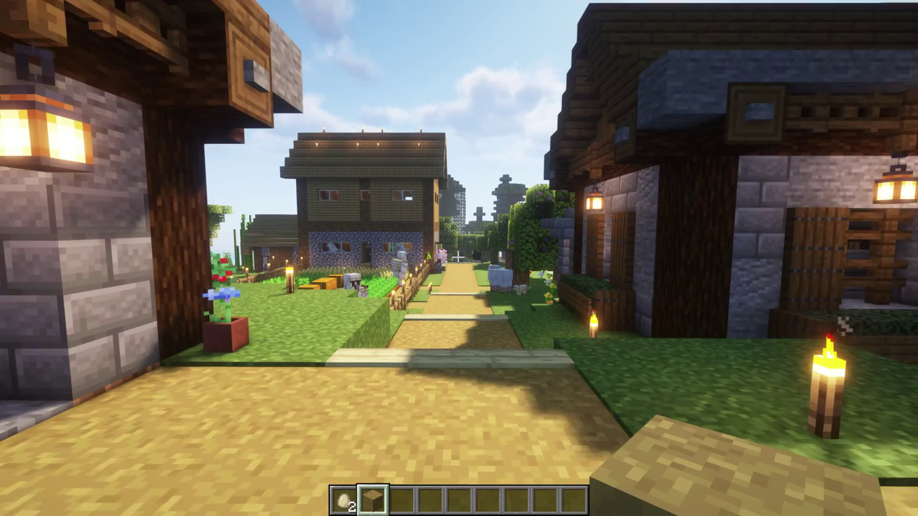
Disconnect from the current server and return to the Minecraft title screen
key("Escape")
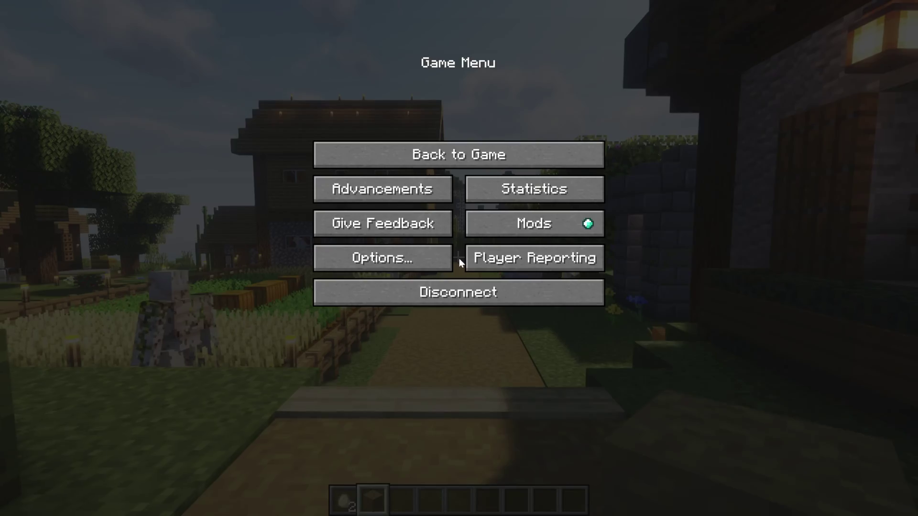
left_click(459, 288)
left_click(617, 487)
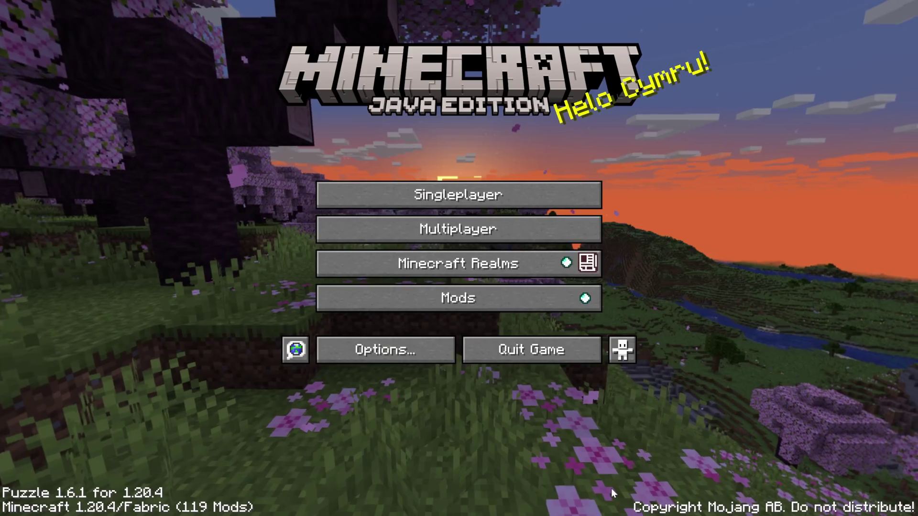
Disable shaders through the Shader Packs screen of the video settings and save the change
left_click(403, 351)
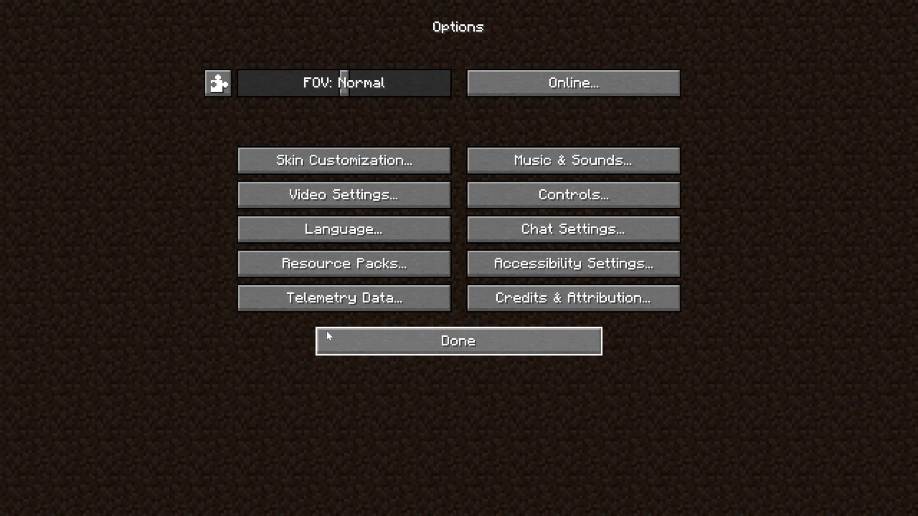
left_click(335, 199)
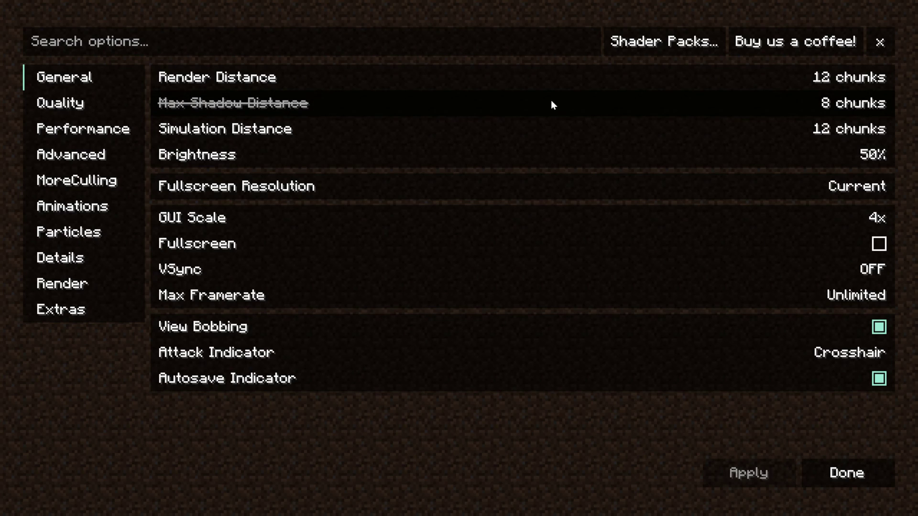
mouse_move(564, 96)
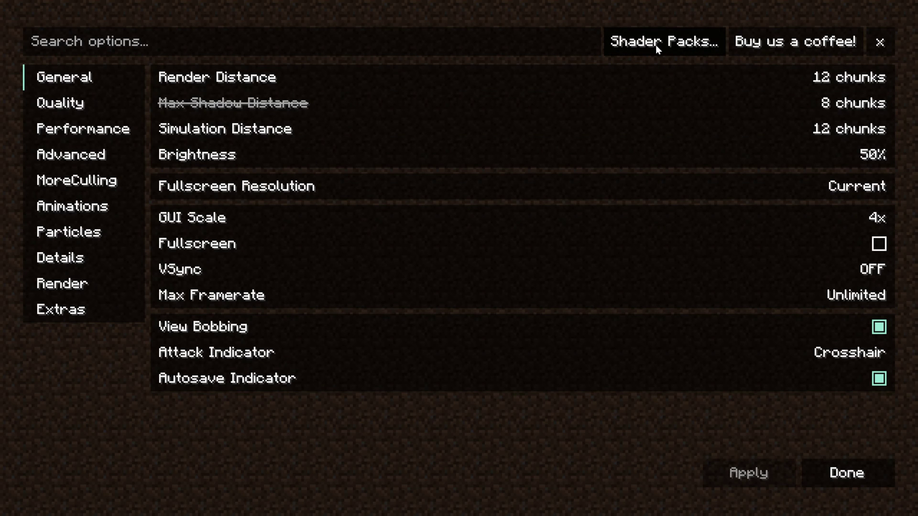
left_click(656, 45)
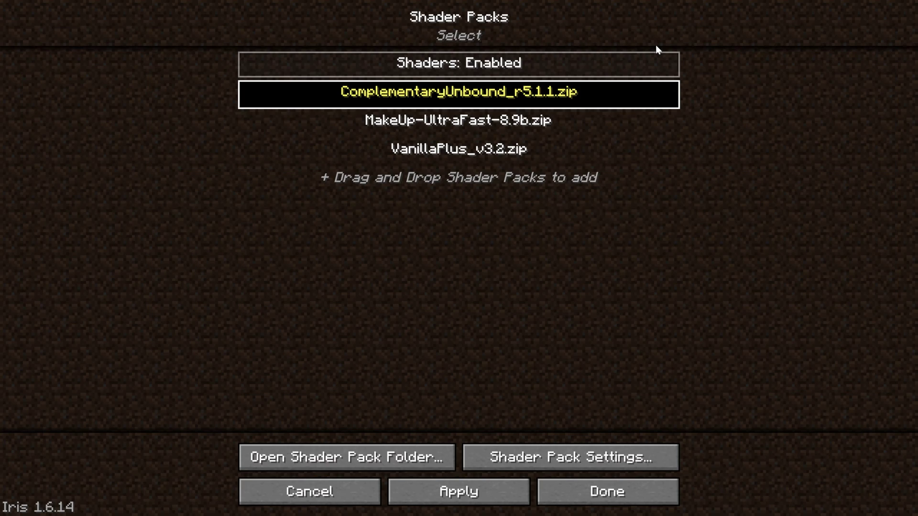
left_click(473, 75)
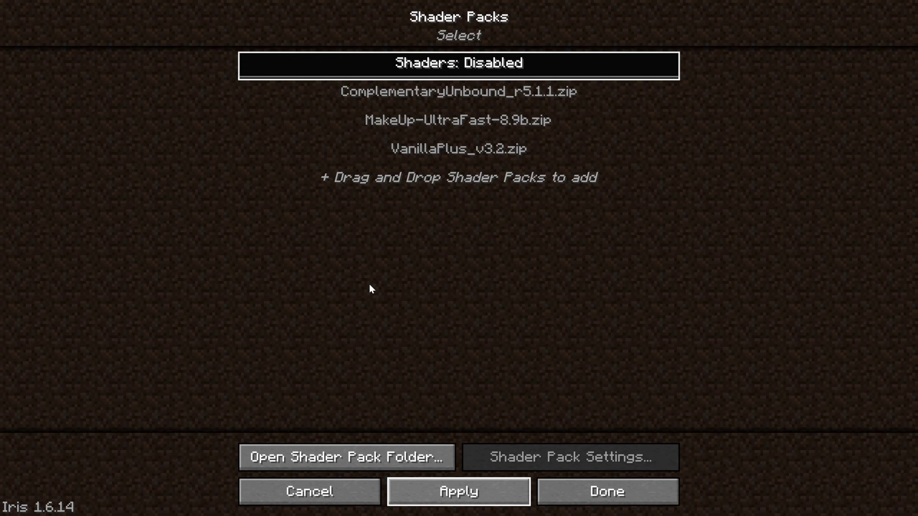
left_click(597, 497)
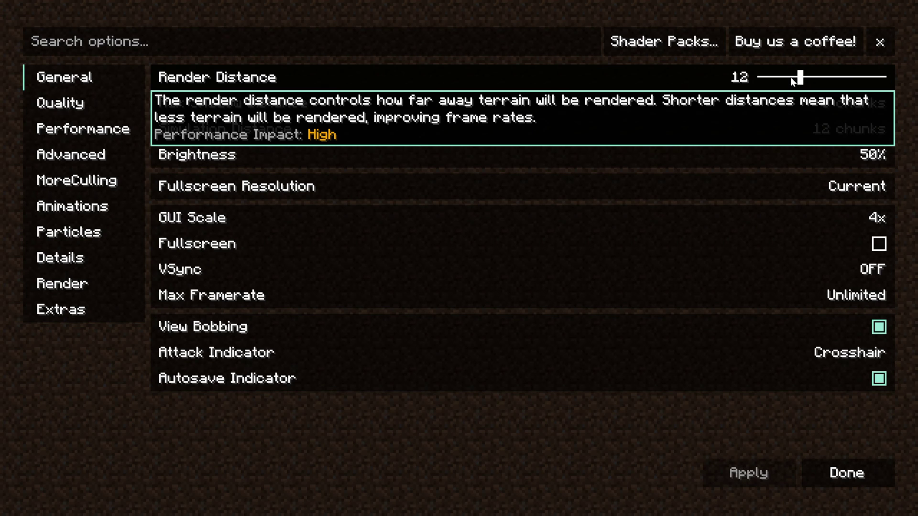
Set Render Distance to 6 chunks, Max Shadow Distance to Disabled, Simulation Distance to 5 chunks and Brightness to Bright
mouse_move(791, 77)
left_mouse_down()
mouse_move(759, 79)
mouse_move(774, 79)
left_mouse_up()
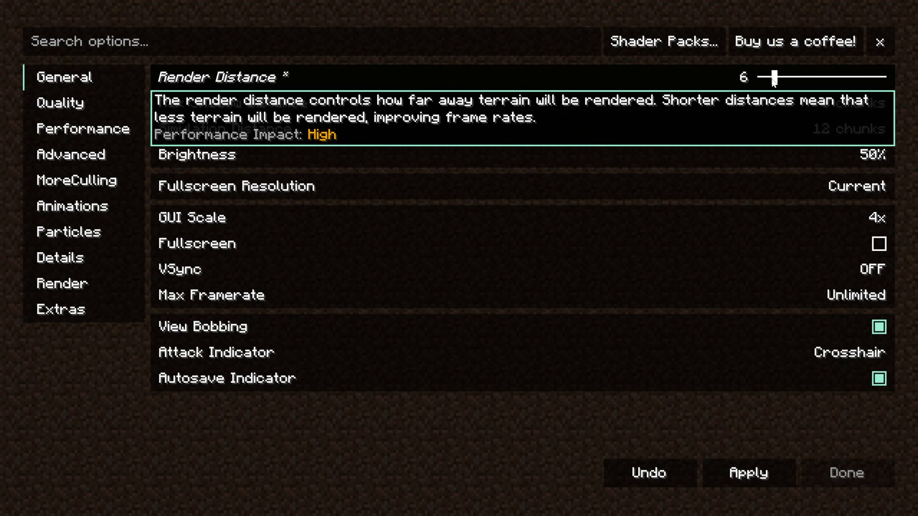
left_click_drag(774, 79, 740, 105)
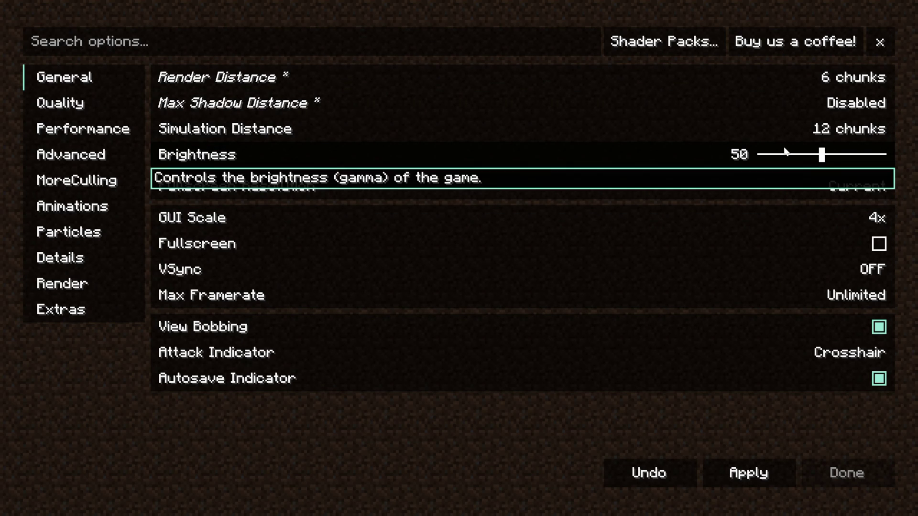
left_click_drag(787, 128, 758, 128)
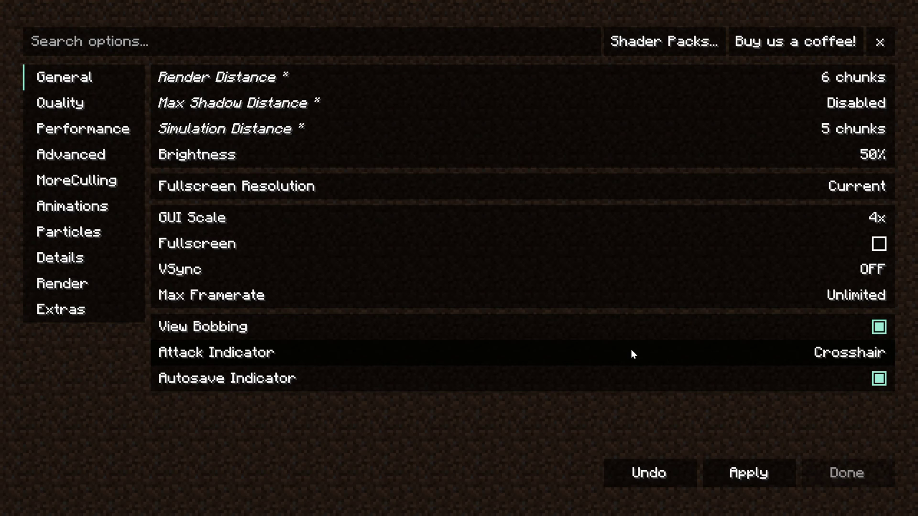
left_click_drag(811, 155, 889, 156)
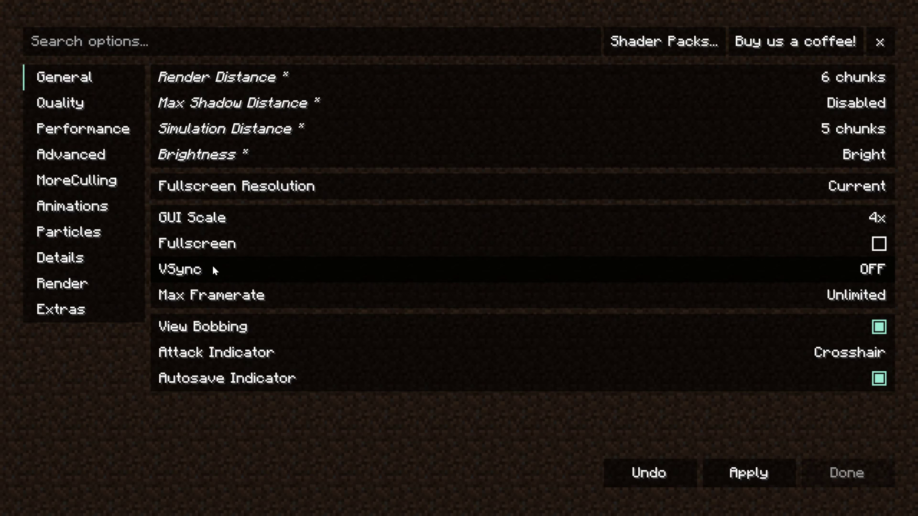
Cycle VSync through its available modes and return it to OFF, with Max Framerate at Unlimited
mouse_move(823, 275)
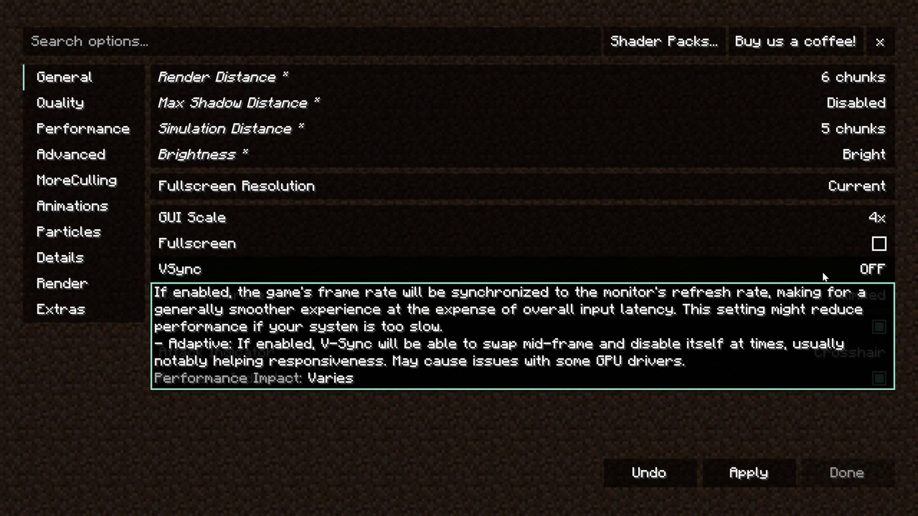
left_click(831, 275)
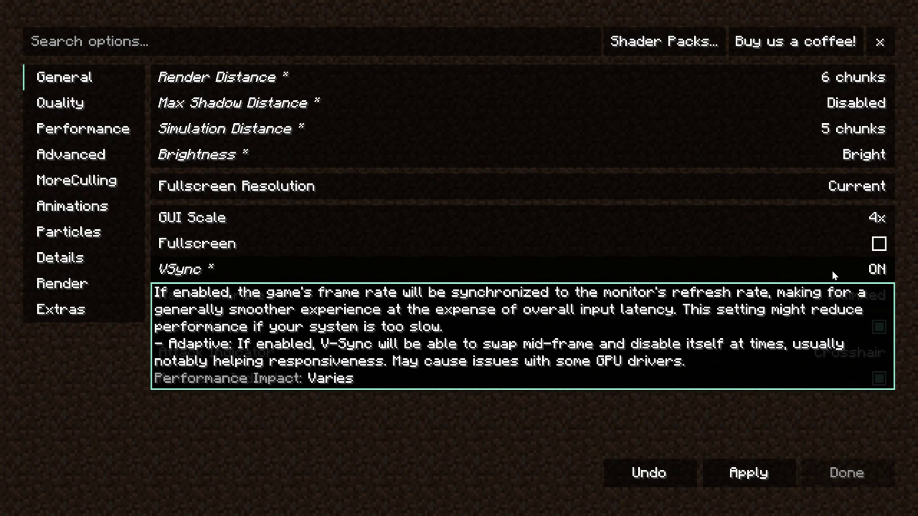
left_click(831, 271)
left_click(831, 271)
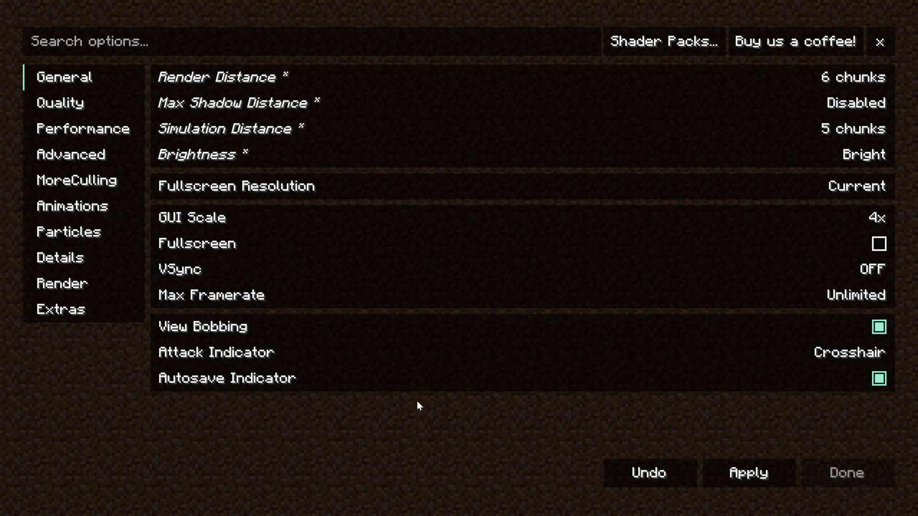
left_click_drag(884, 295, 914, 295)
left_click(869, 272)
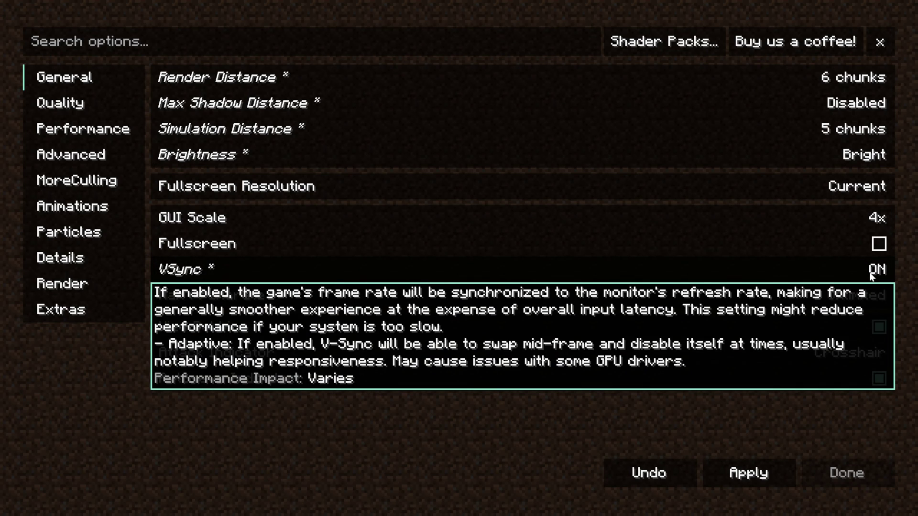
left_click(870, 272)
left_click(870, 272)
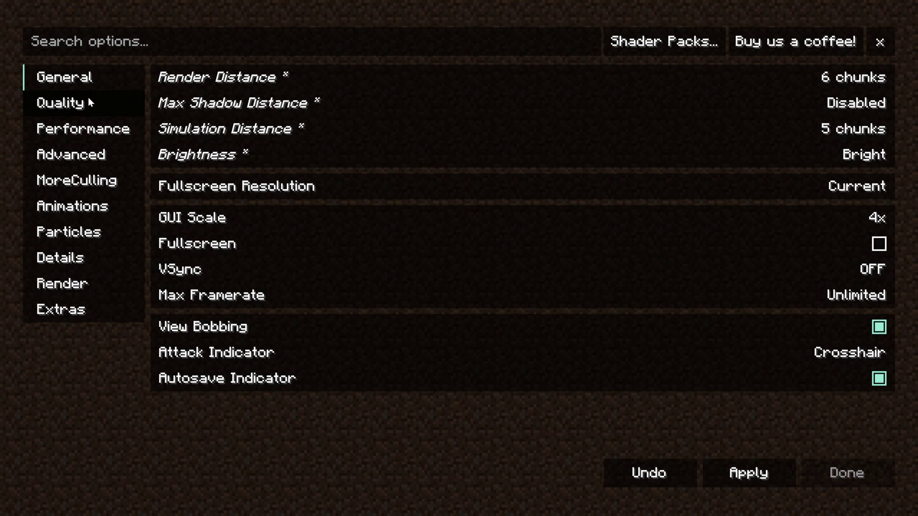
Apply the general video settings, and in the quality settings set Graphics, Weather and Leaves to Fast and turn Clouds off
left_click(752, 478)
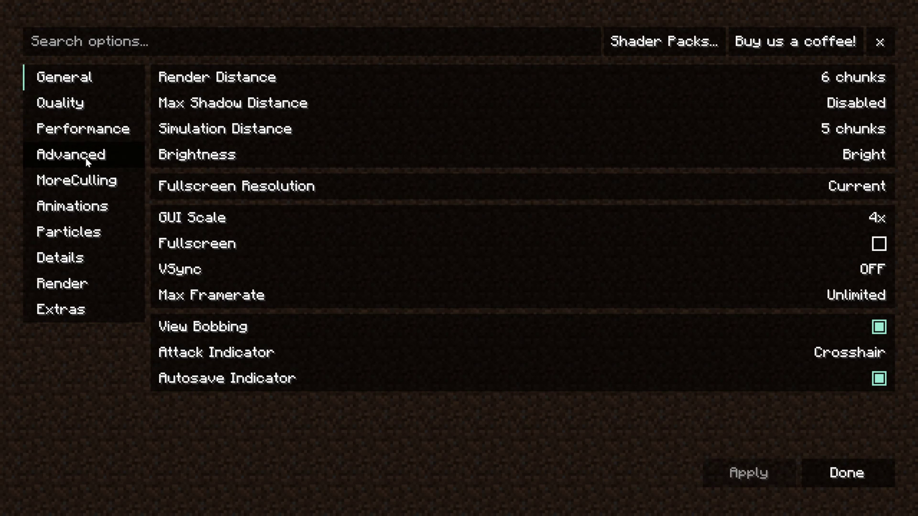
left_click(40, 109)
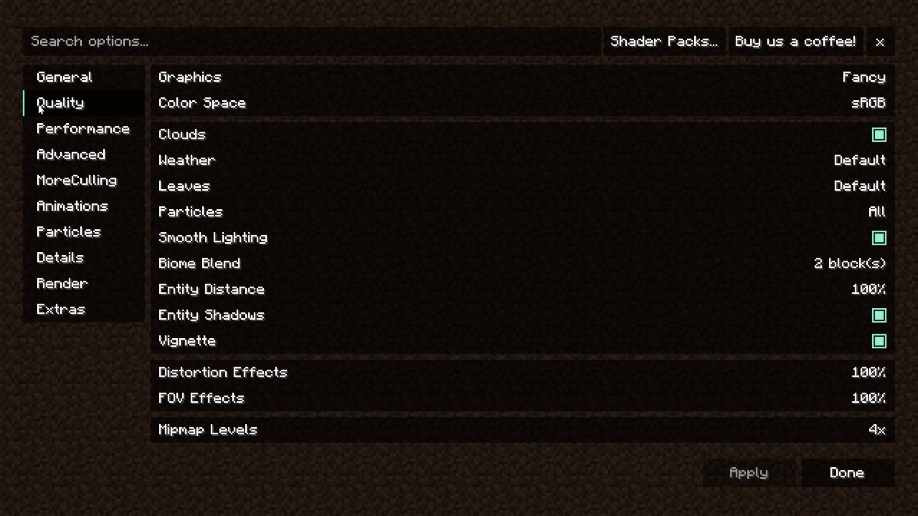
left_click(460, 86)
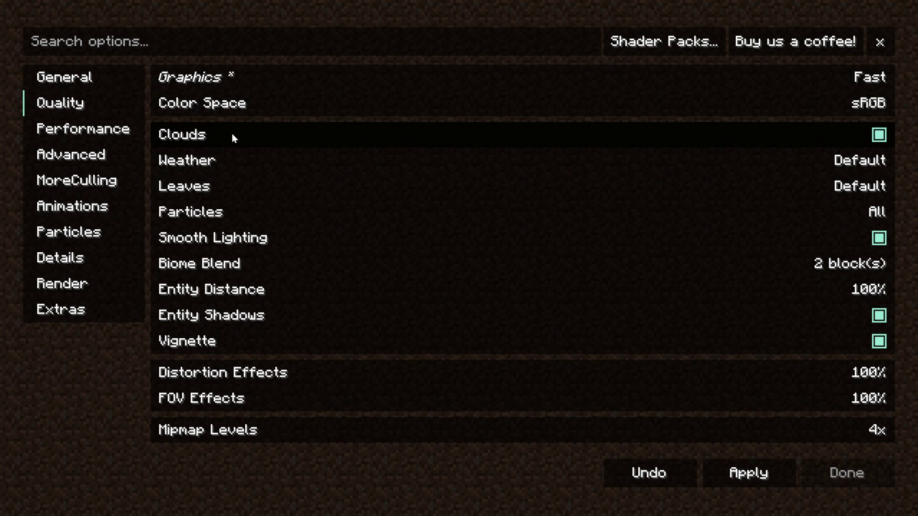
left_click(556, 128)
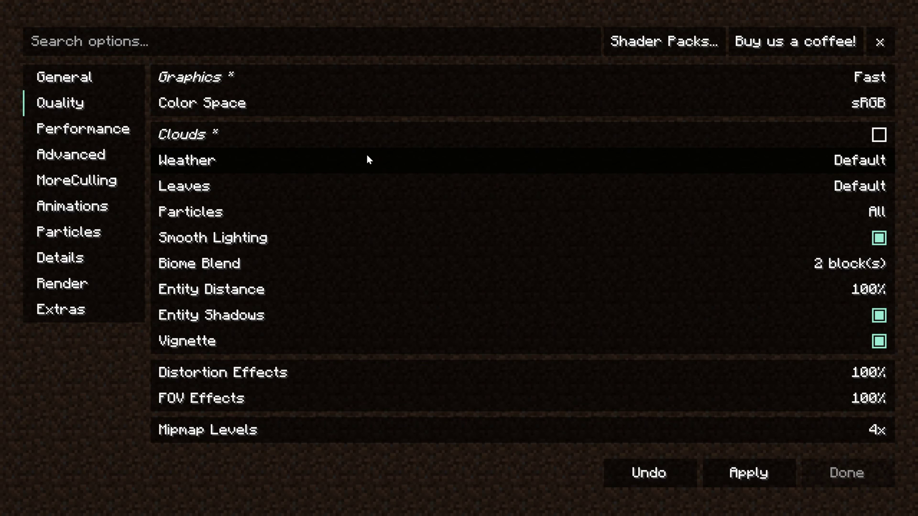
left_click(367, 158)
left_click(366, 189)
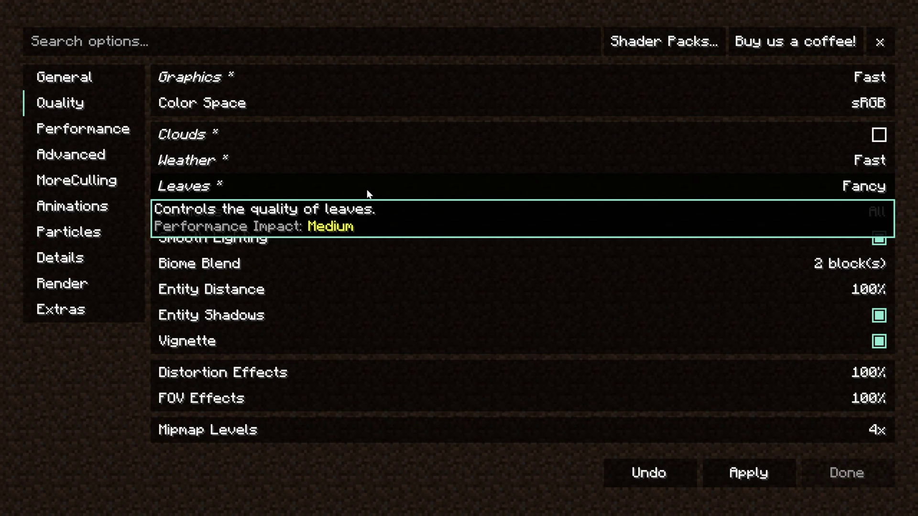
left_click(367, 189)
Set Particles to Minimal, turn off Smooth Lighting, and set Biome Blend to 1 block and Entity Distance to 50%
left_click(366, 220)
left_click(366, 219)
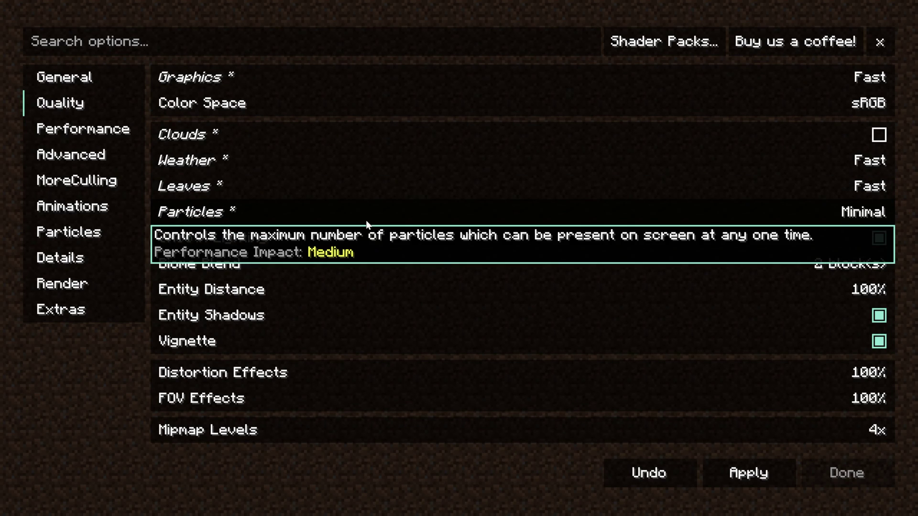
left_click(366, 240)
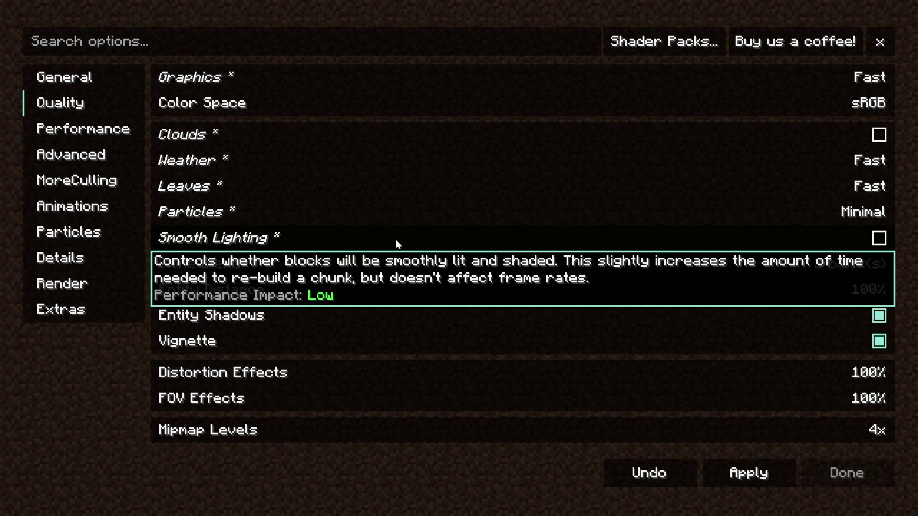
left_click_drag(816, 261, 401, 292)
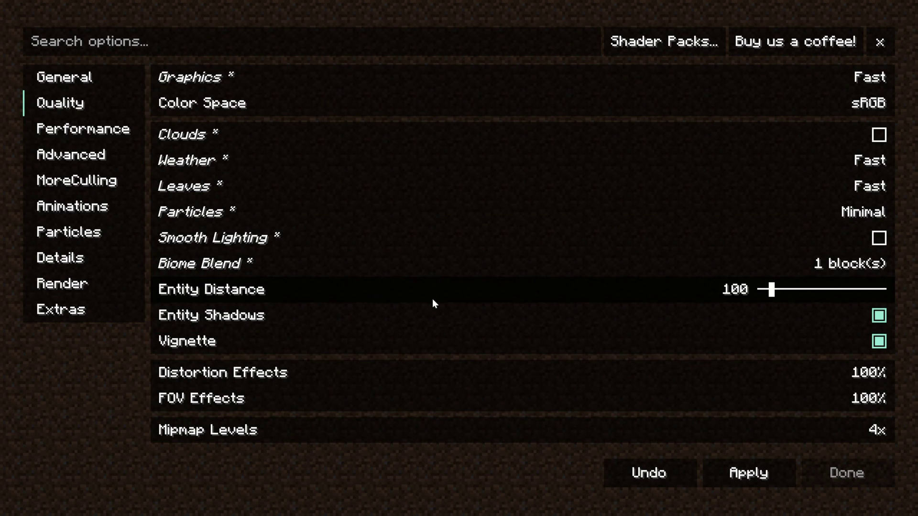
left_click_drag(771, 292, 759, 297)
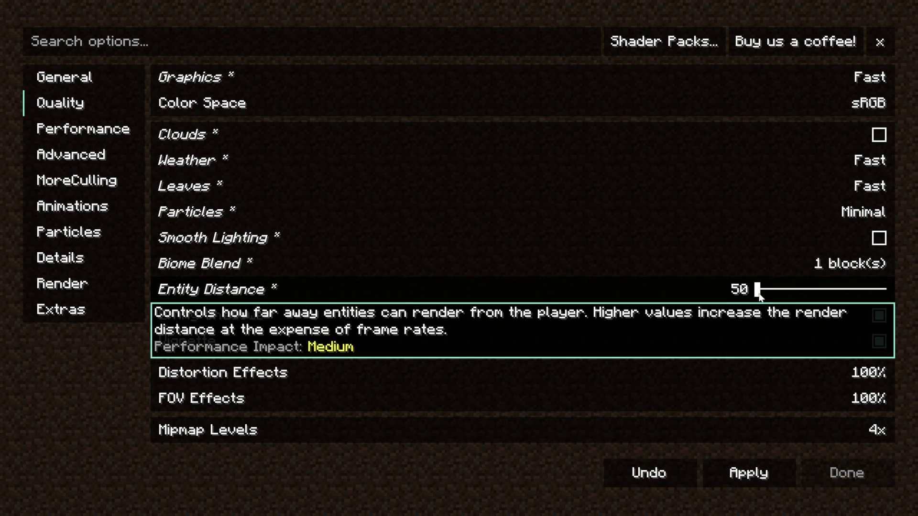
Turn off Entity Shadows and Vignette, set Distortion Effects and FOV Effects to 0% and Mipmap Levels to 0x, and apply the quality settings
left_click(879, 316)
left_click(870, 342)
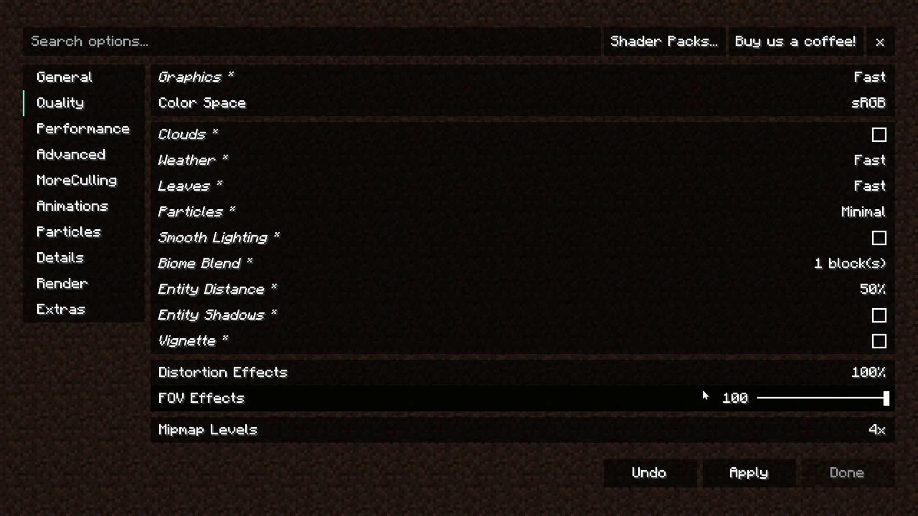
left_click_drag(816, 378, 680, 369)
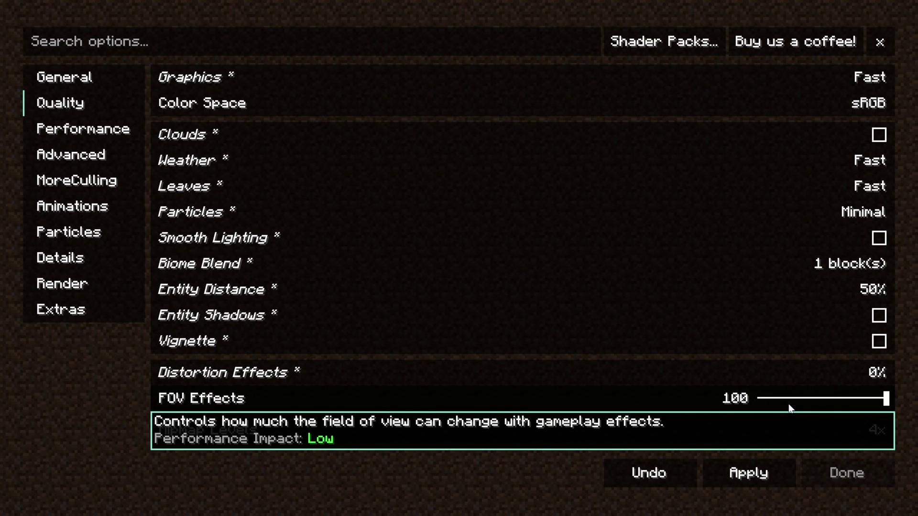
left_click_drag(790, 407, 723, 403)
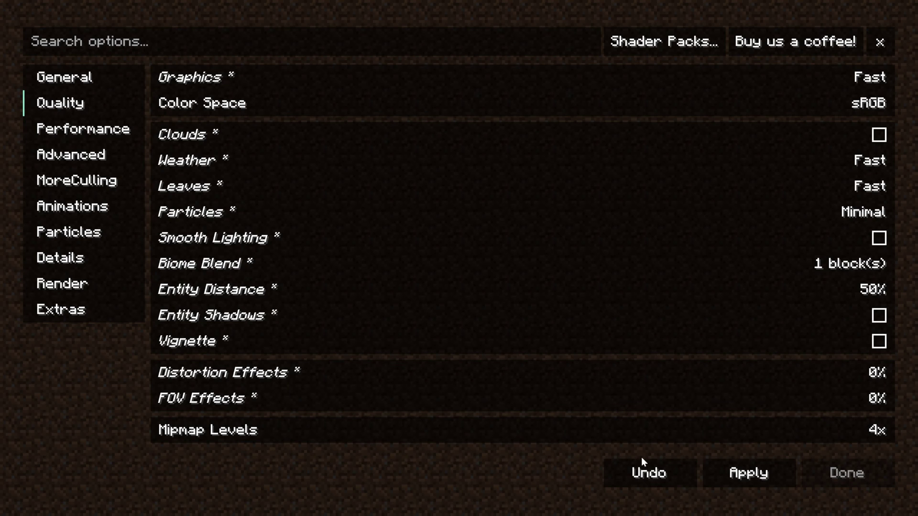
left_click_drag(814, 434, 744, 435)
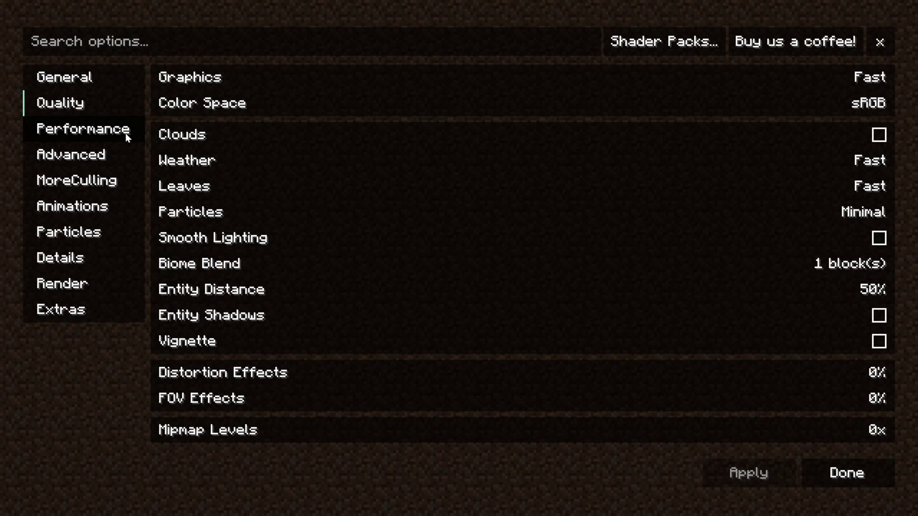
Set Chunk Update Threads to 4 in the performance settings and apply, and keep the advanced CPU Render-Ahead Limit at 3 frames
left_click(127, 137)
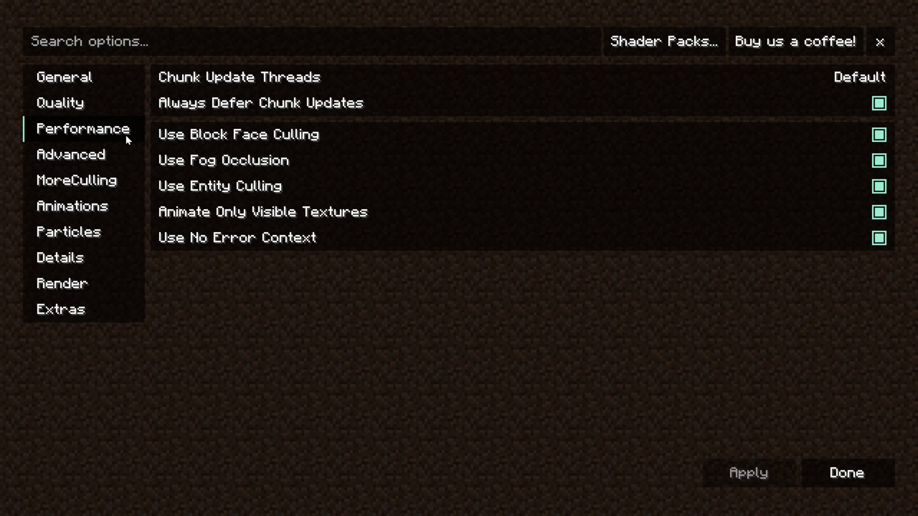
mouse_move(270, 241)
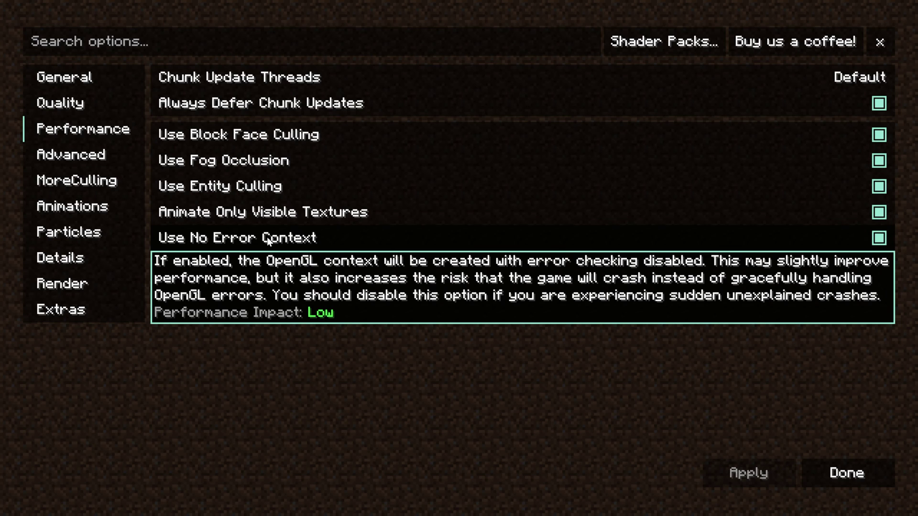
mouse_move(666, 77)
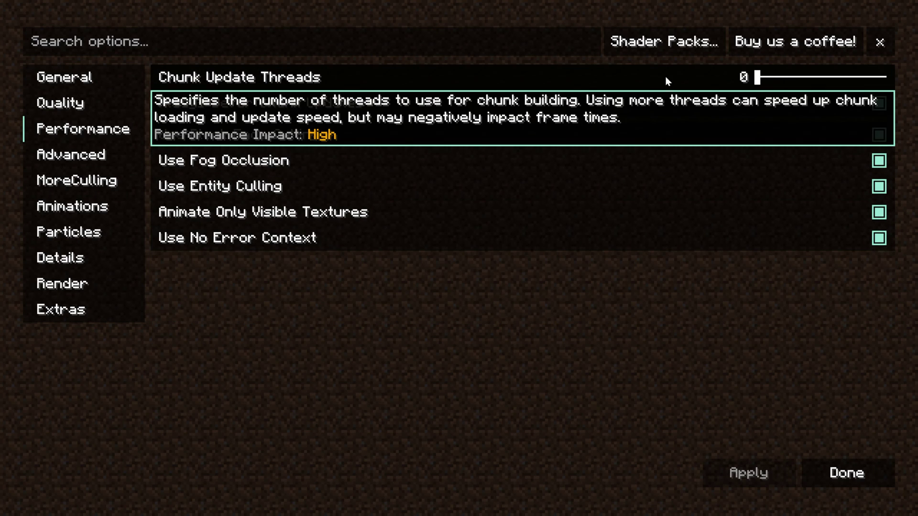
left_click_drag(775, 77, 791, 79)
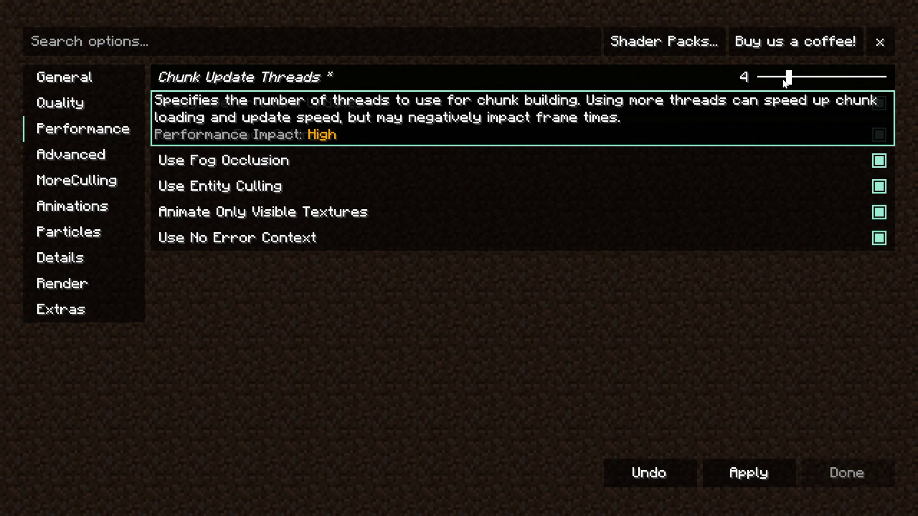
mouse_move(785, 82)
left_mouse_down()
mouse_move(907, 83)
mouse_move(771, 83)
mouse_move(784, 81)
left_mouse_up()
left_click(729, 483)
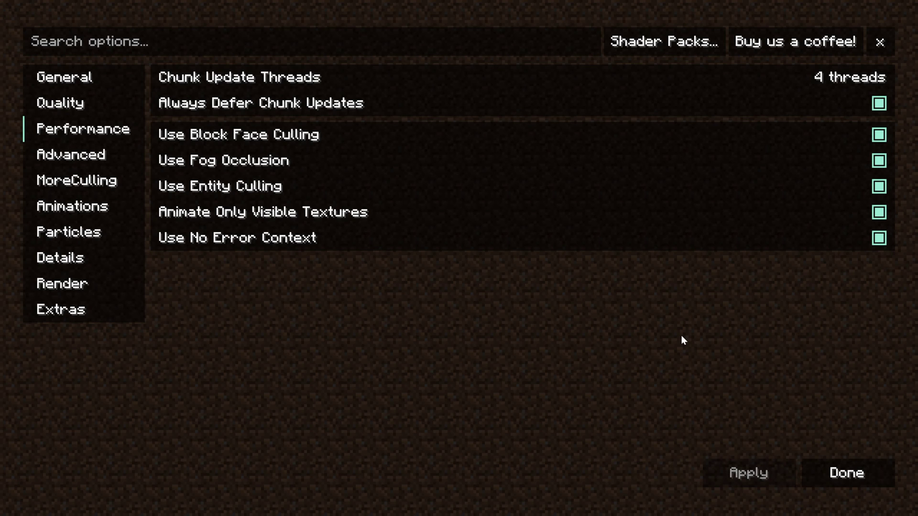
mouse_move(497, 72)
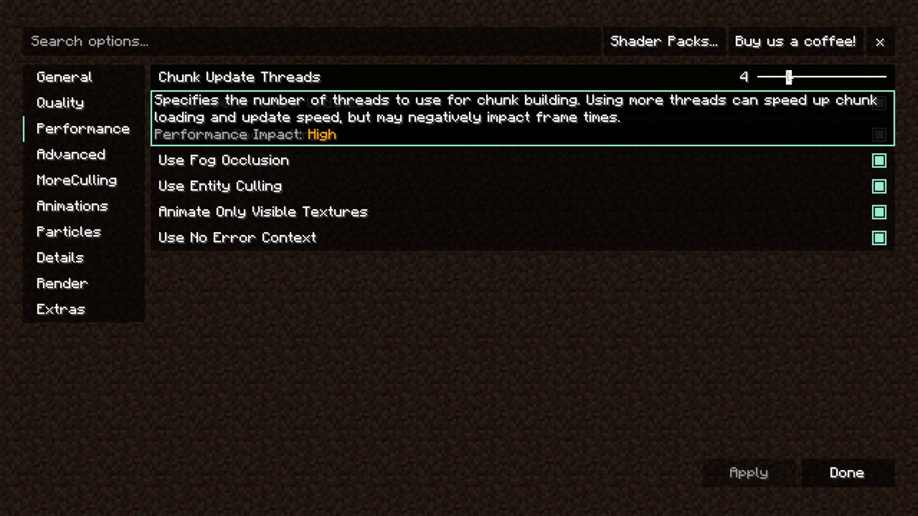
mouse_move(789, 77)
left_mouse_down()
mouse_move(716, 72)
mouse_move(789, 77)
left_mouse_up()
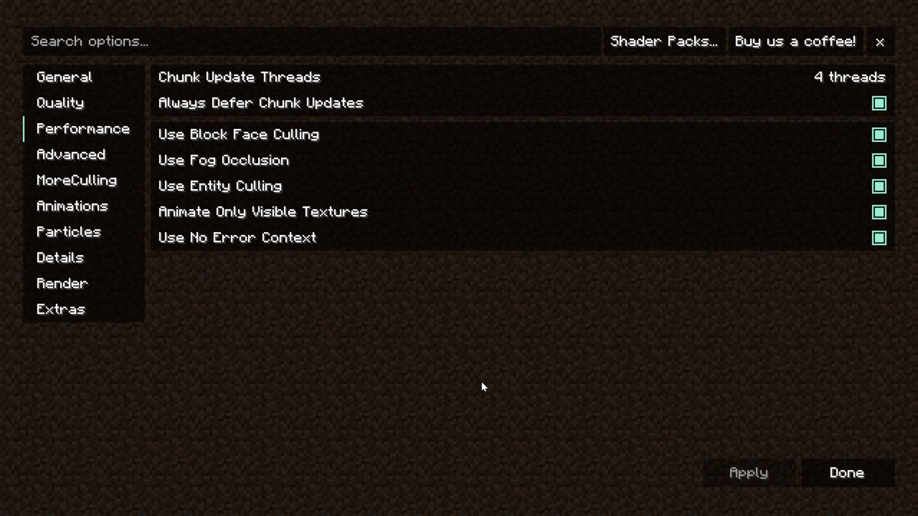
left_click(60, 153)
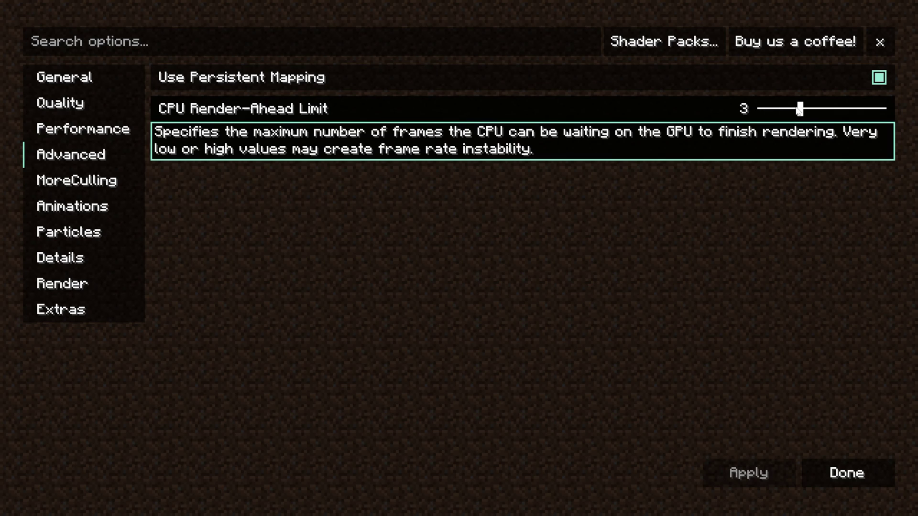
mouse_move(798, 109)
left_mouse_down()
mouse_move(885, 109)
mouse_move(751, 110)
mouse_move(800, 111)
left_mouse_up()
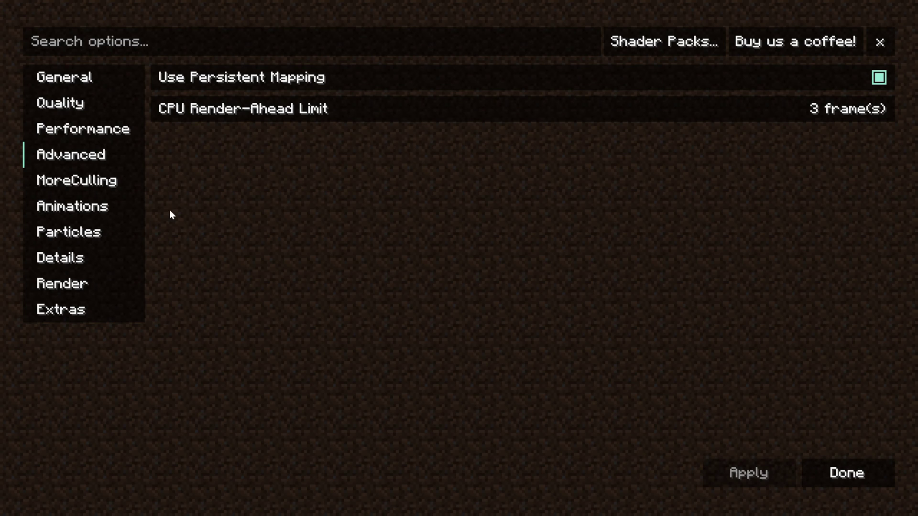
In the MoreCulling settings, set Frame LOD Range to 48 and 3-Face Frame Culling Range to 6.00
left_click(112, 185)
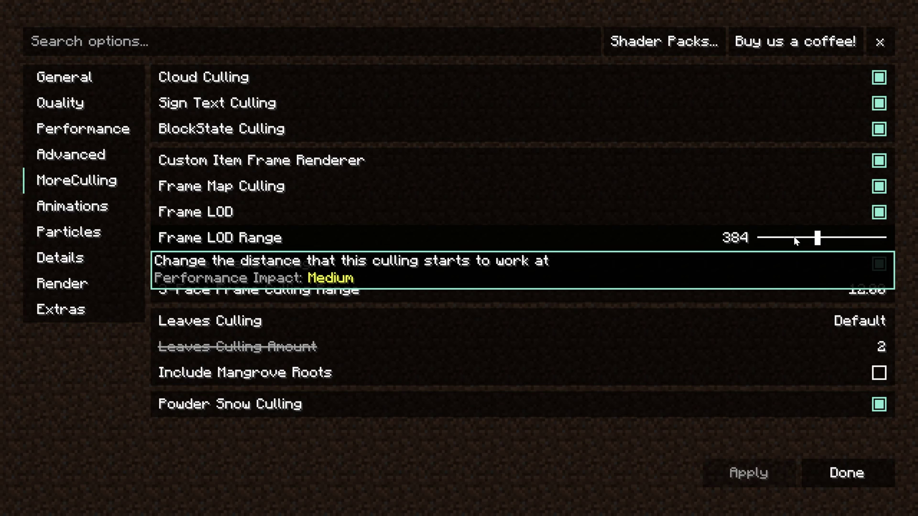
left_click_drag(794, 237, 757, 239)
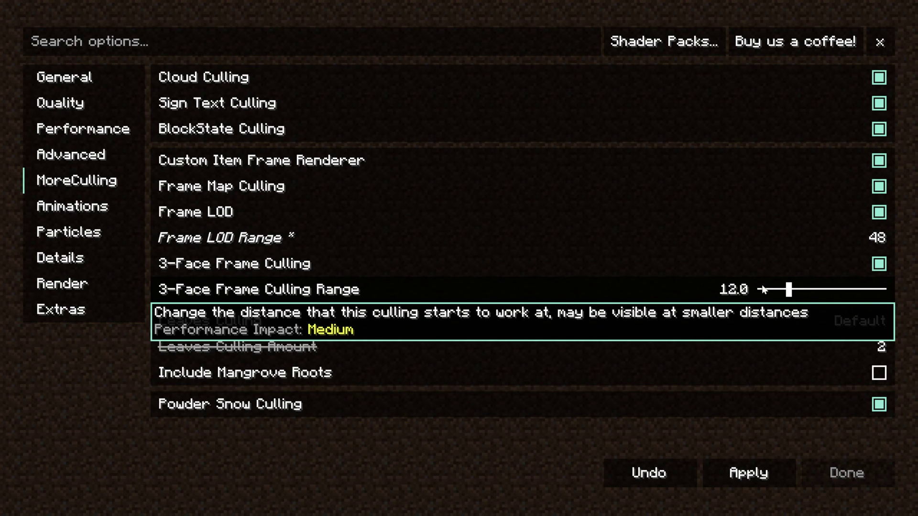
left_click_drag(775, 290, 755, 289)
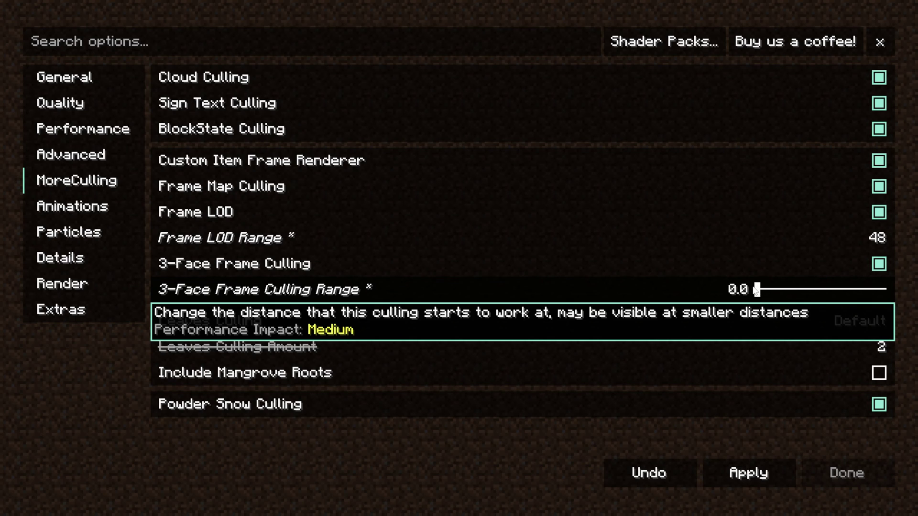
left_click_drag(755, 290, 772, 290)
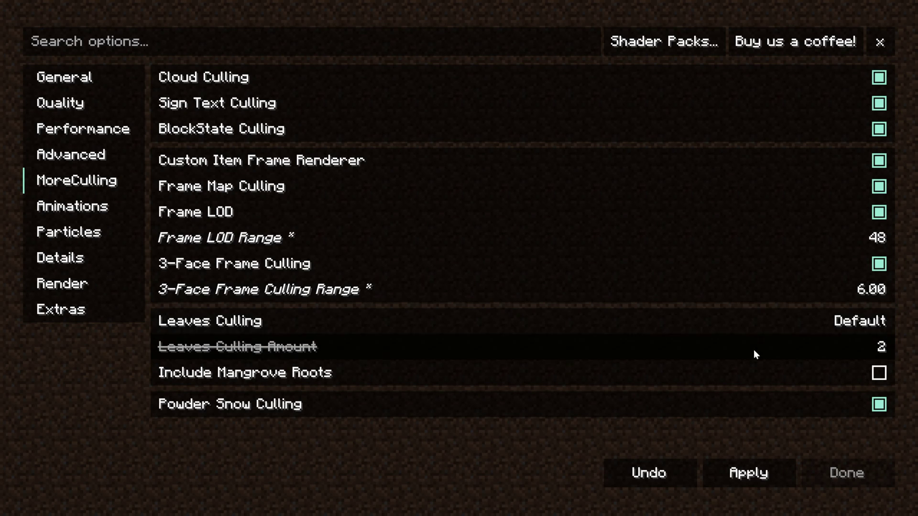
Set Leaves Culling to Fast, enable Include Mangrove Roots, and apply the MoreCulling settings
mouse_move(745, 335)
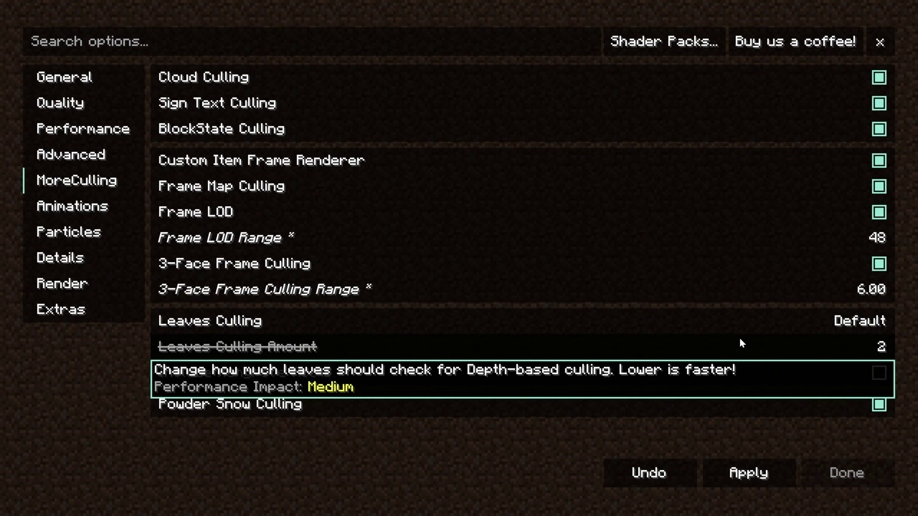
left_click(739, 322)
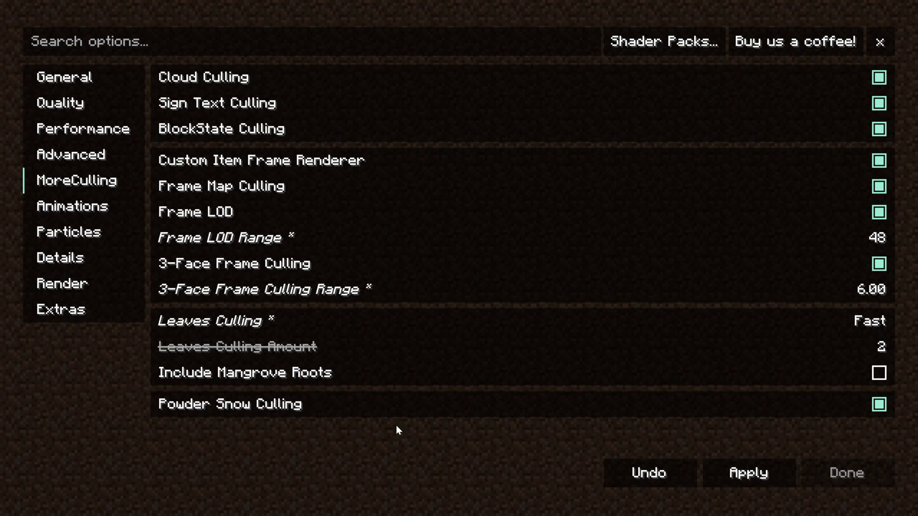
left_click(354, 376)
left_click(355, 376)
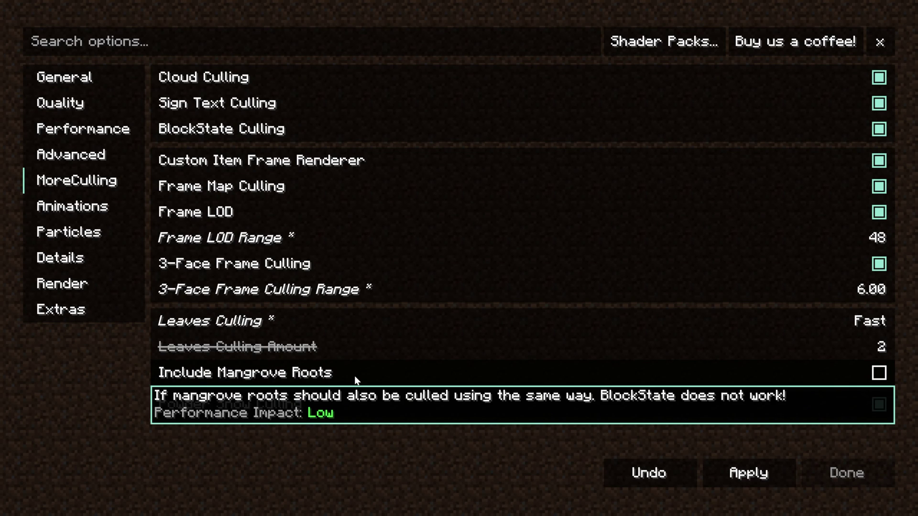
left_click(355, 376)
left_click(766, 472)
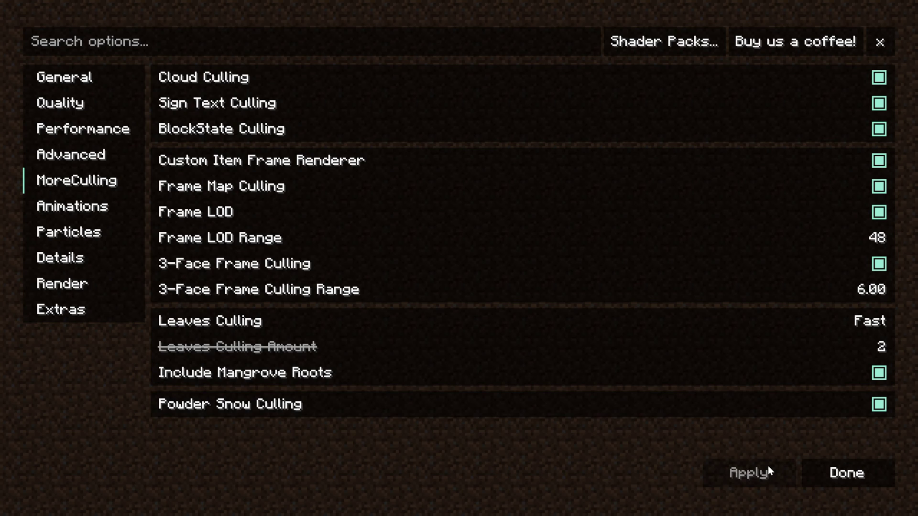
Turn off the All, Water, Lava, Fire, Nether Portal, Block Animations and Sculk Sensor options in the animation settings
left_click(92, 206)
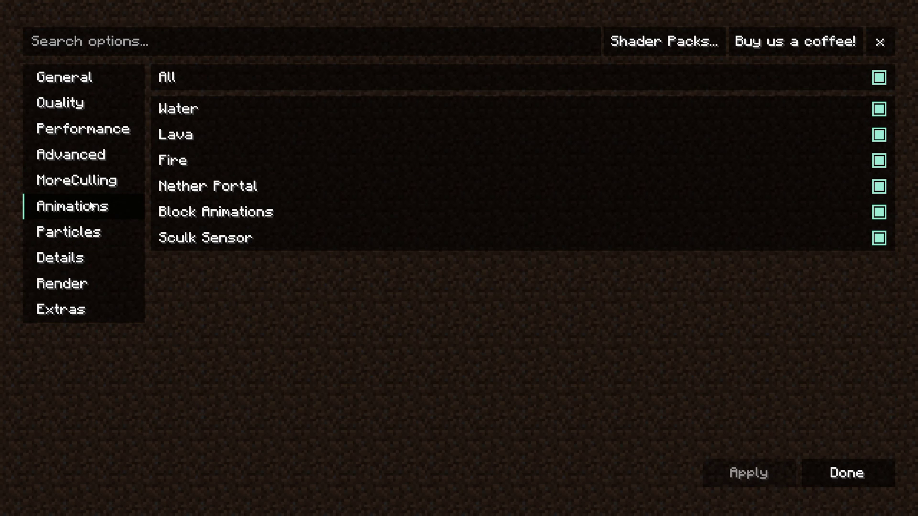
mouse_move(304, 99)
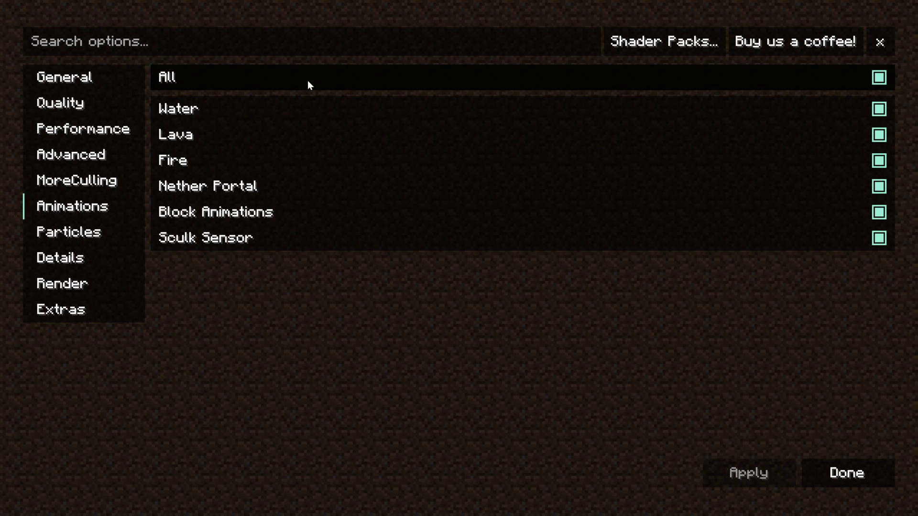
left_click(308, 84)
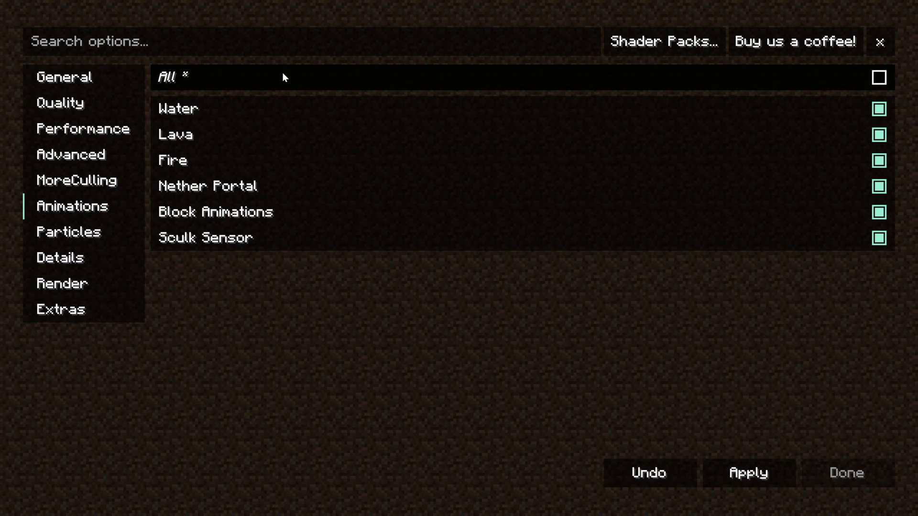
left_click(286, 110)
left_click(289, 135)
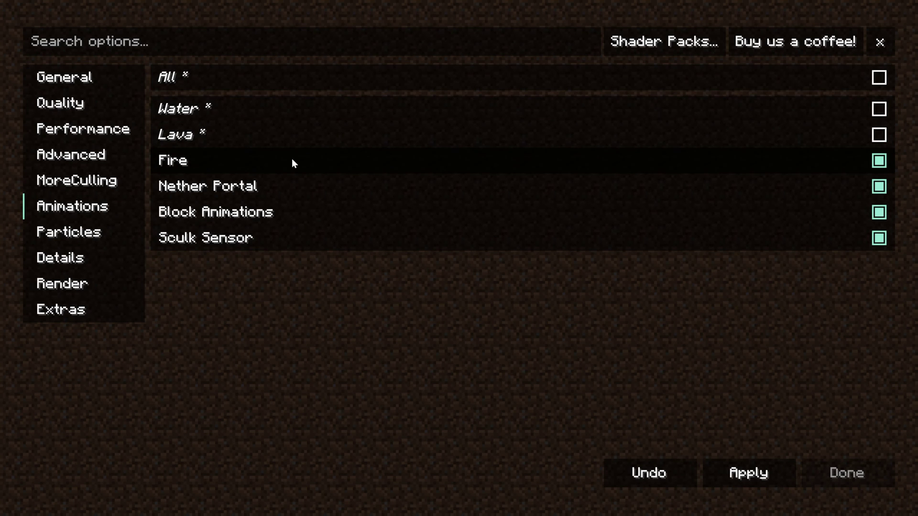
left_click(292, 161)
left_click(296, 186)
left_click(298, 212)
left_click(300, 238)
Turn the Fire, Lava, Water and All animation options back on and apply the animation settings
left_click(293, 160)
left_click(288, 135)
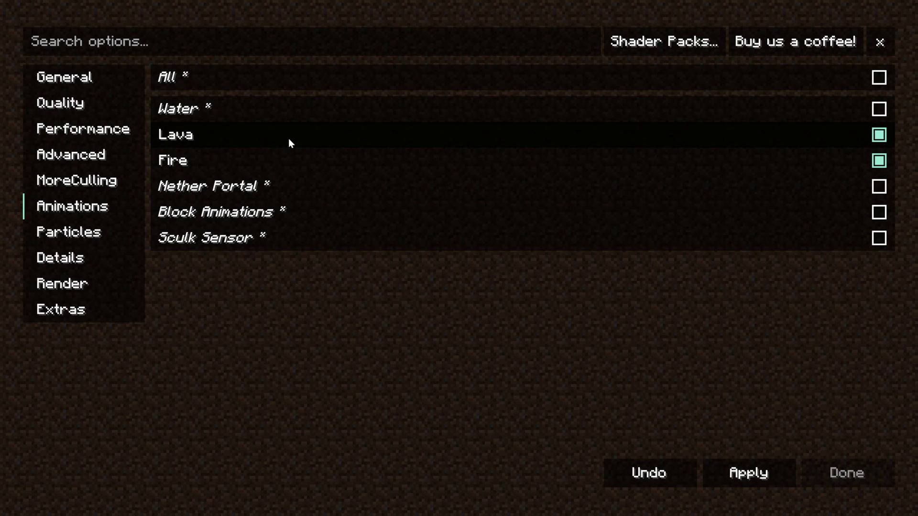
left_click(280, 109)
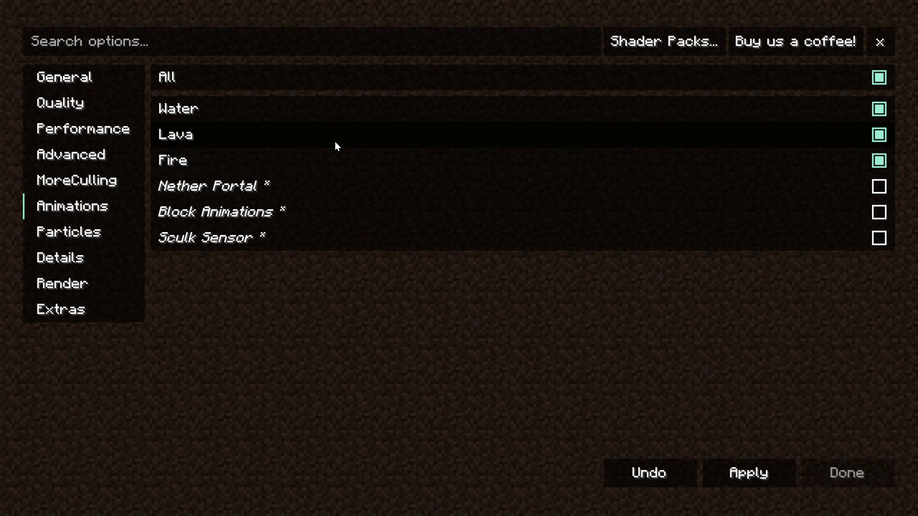
mouse_move(320, 212)
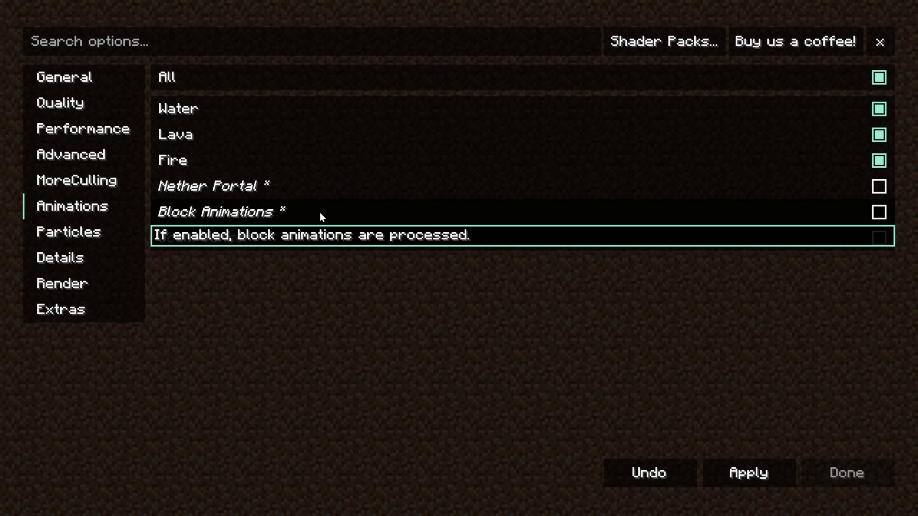
left_click(769, 475)
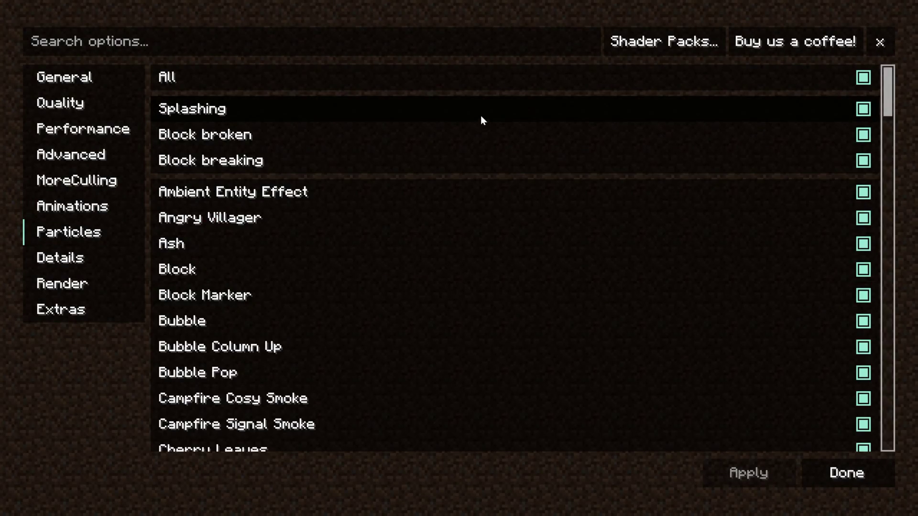
Turn off the All option in the particle settings and Biome Colors in the detail settings, applying each change
left_click(443, 76)
left_click(747, 476)
left_click(63, 257)
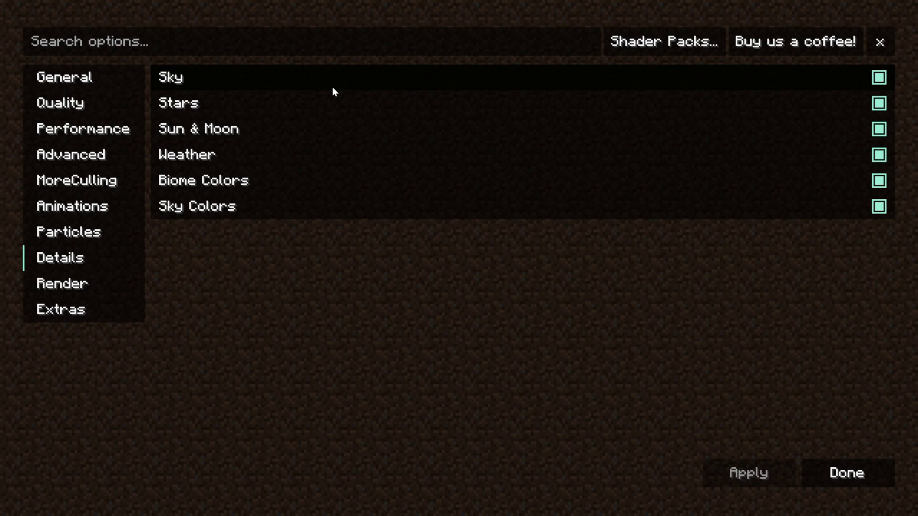
left_click(321, 182)
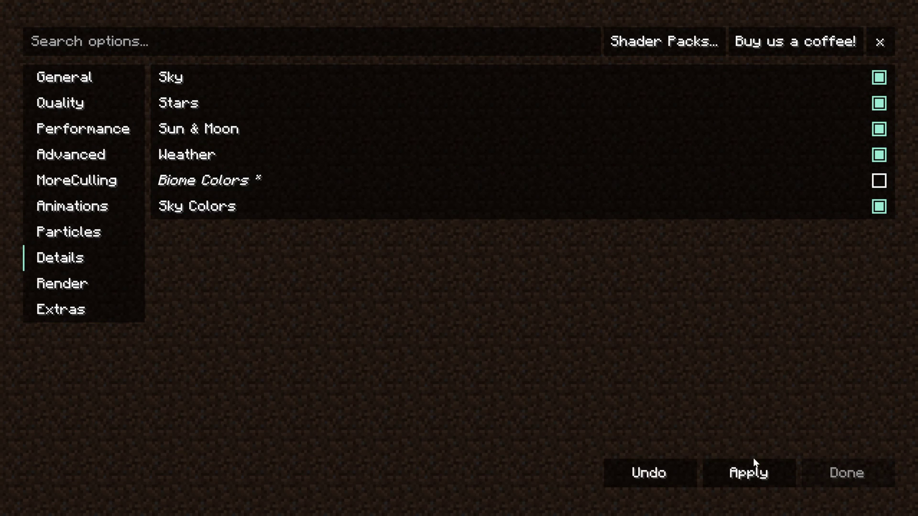
left_click(218, 157)
left_click(219, 160)
left_click(770, 480)
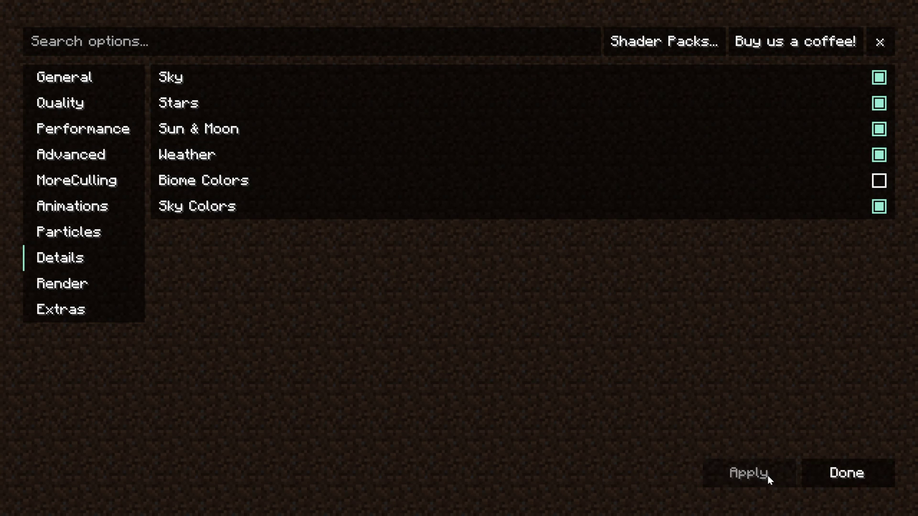
Look through the render settings and enable Show FPS in the extra settings
left_click(107, 296)
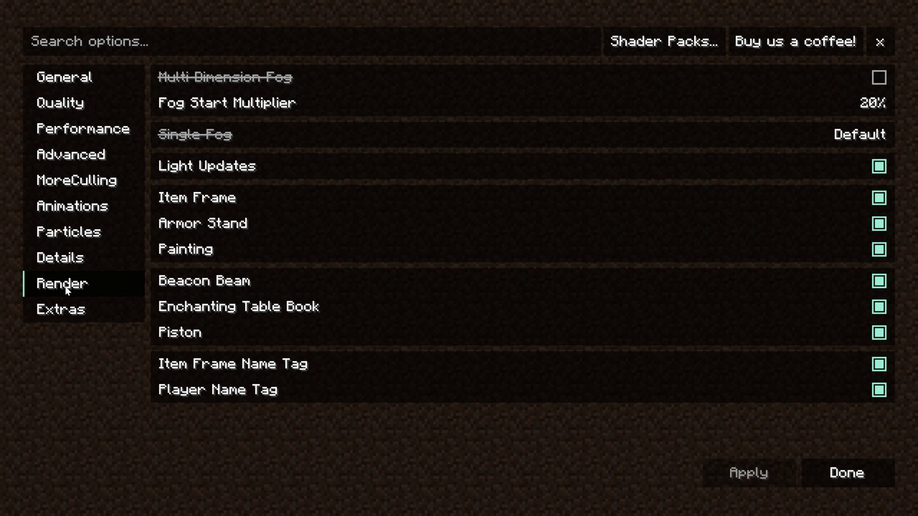
left_click(71, 312)
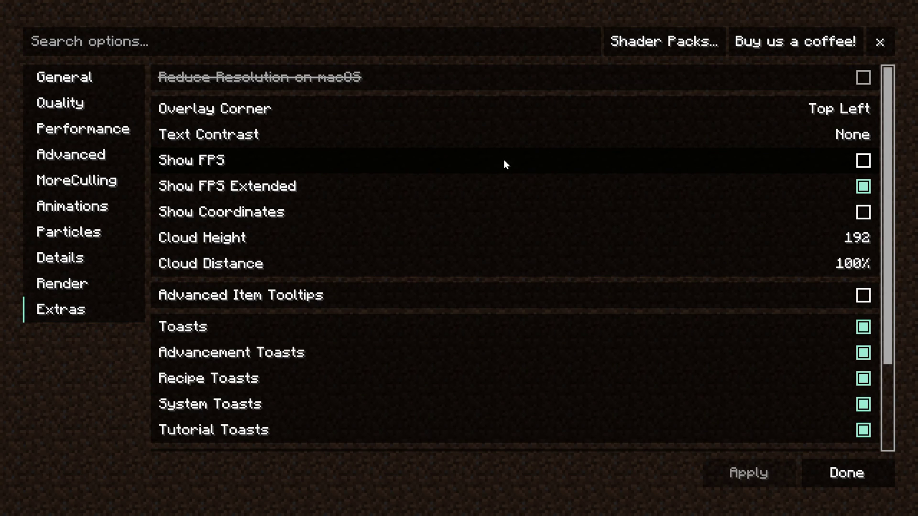
left_click(296, 159)
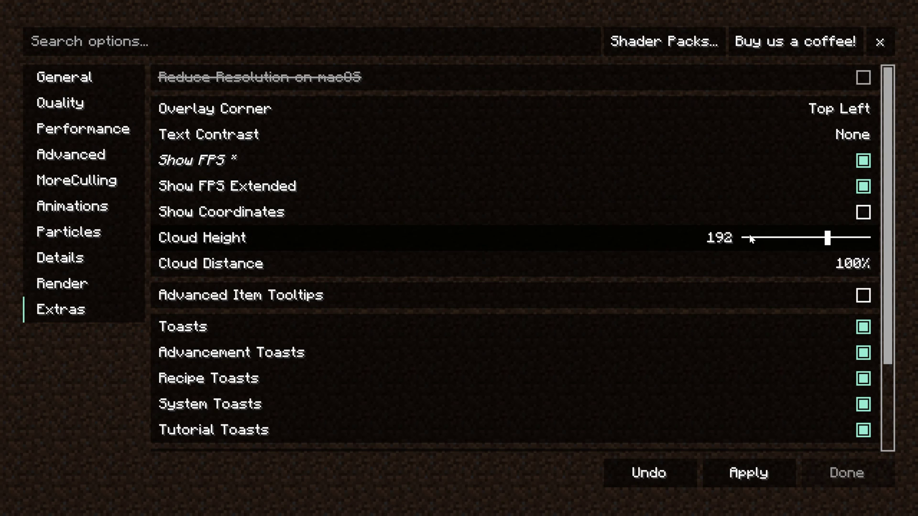
Set the Cloud Height to 151 in the extra settings, apply the change and return to the title screen
left_click_drag(749, 237, 814, 238)
scroll(423, 217, "down", 2)
scroll(423, 215, "down", 3)
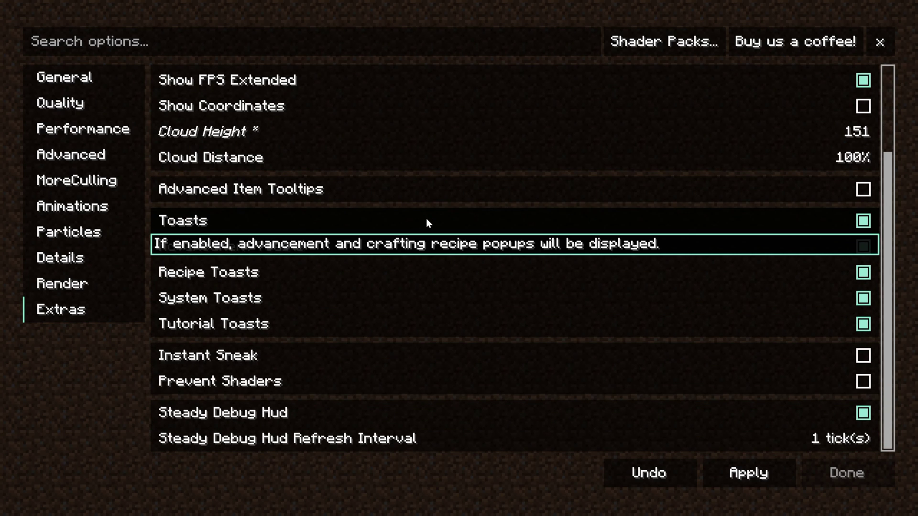
left_click(729, 473)
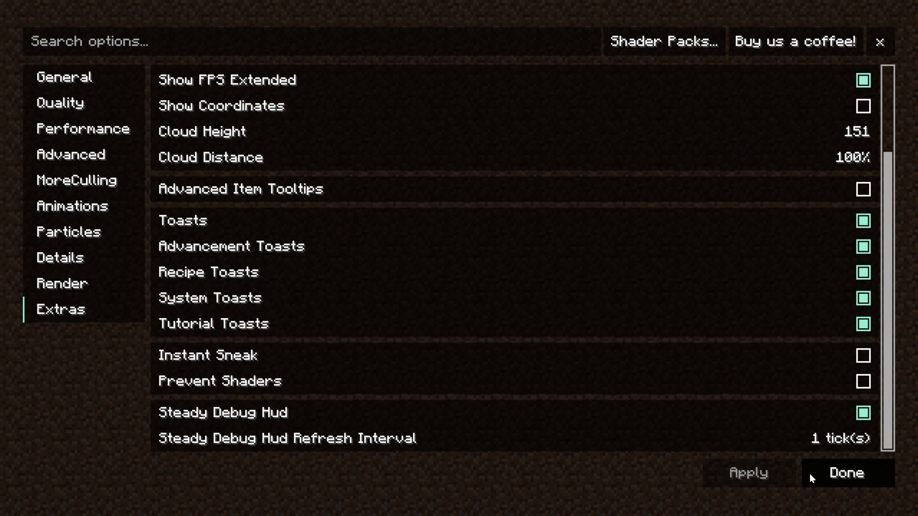
left_click(810, 474)
left_click(526, 349)
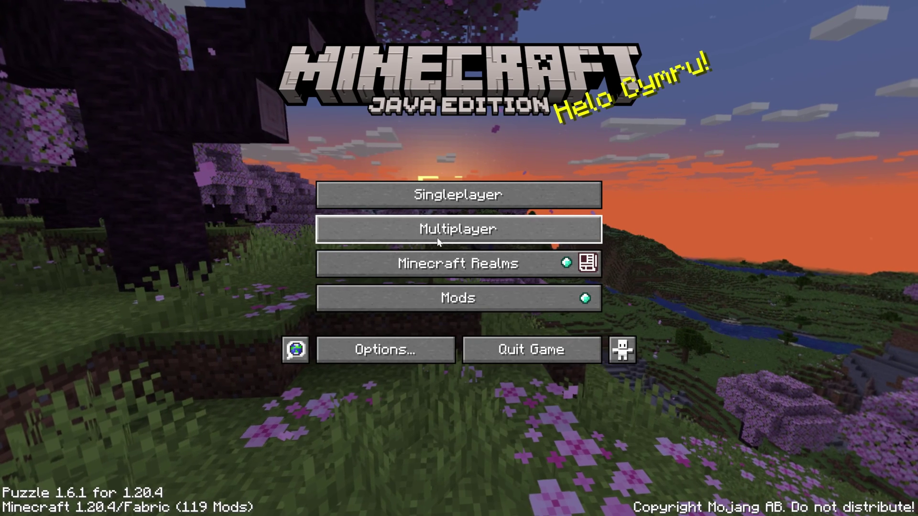
Accept the third-party online play caution and join the SimpleGameHosting.com multiplayer server
left_click(436, 237)
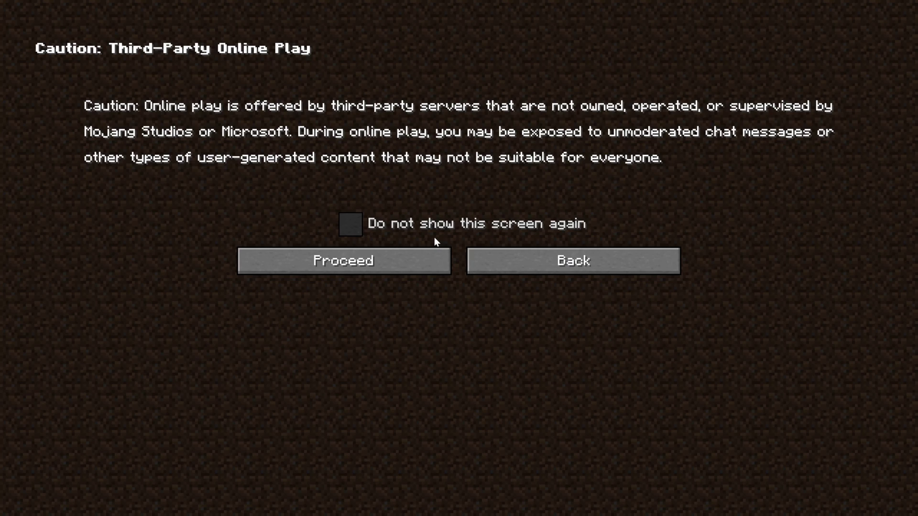
left_click(400, 272)
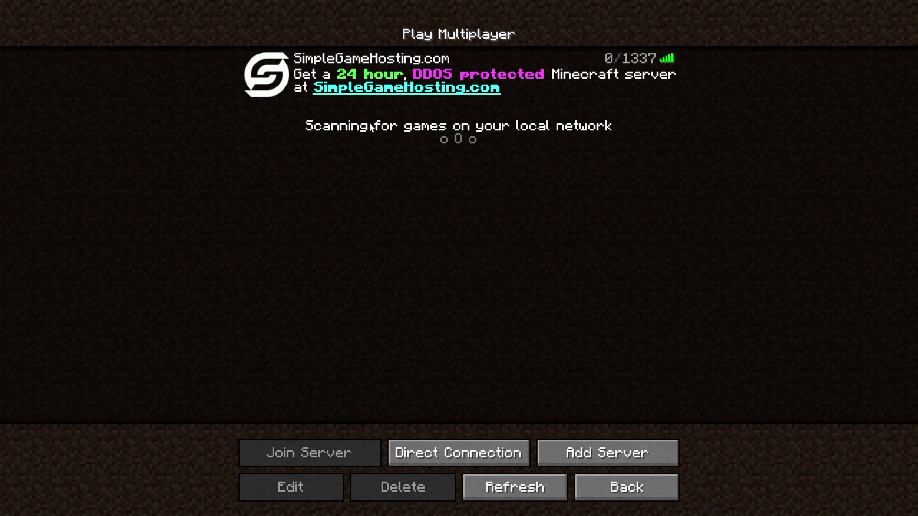
double_click(370, 91)
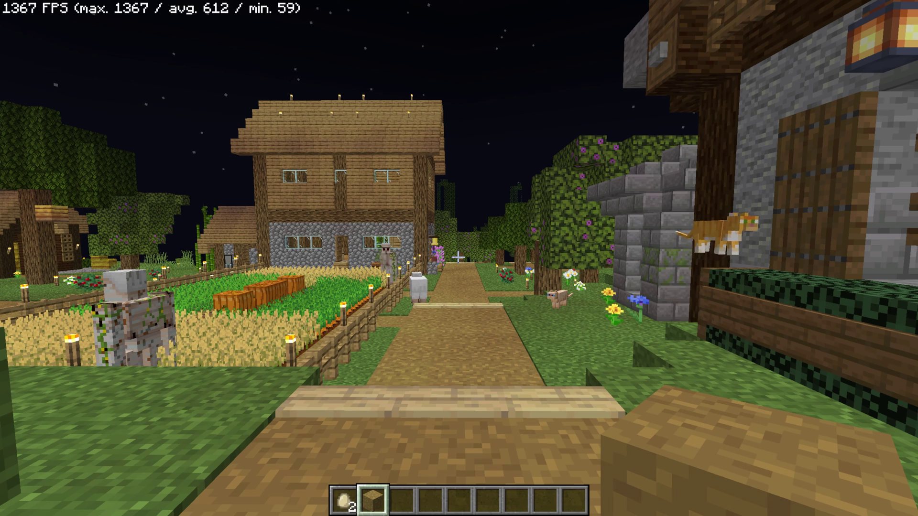
Walk through the village, past the houses, farm and shoreline, to examine the frame rate under the new settings
key("t")
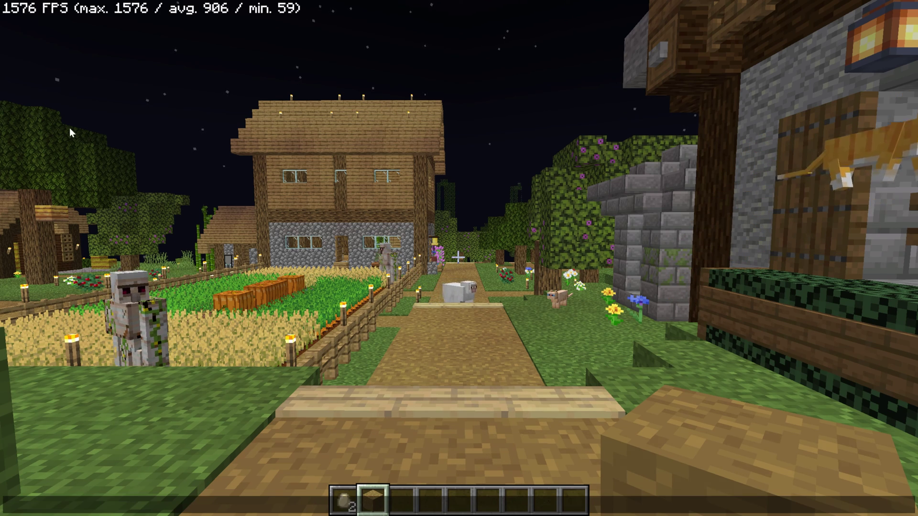
key("Escape")
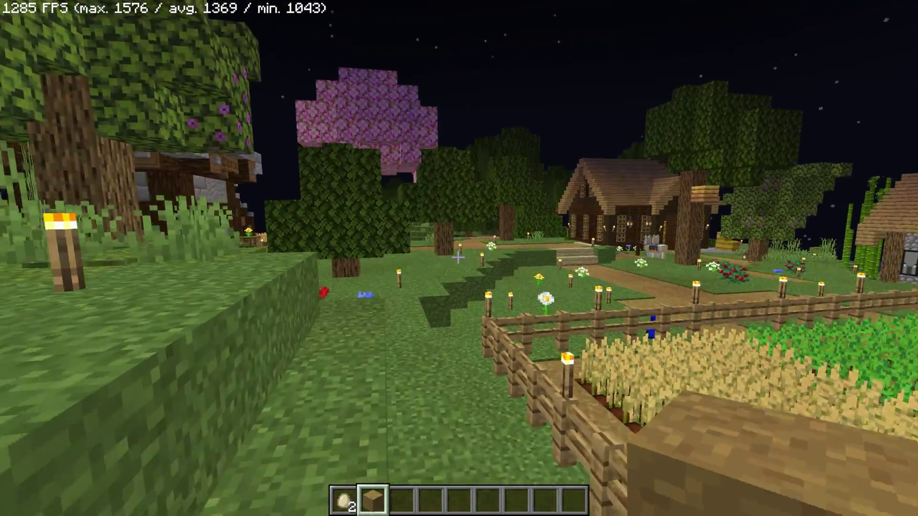
key("w")
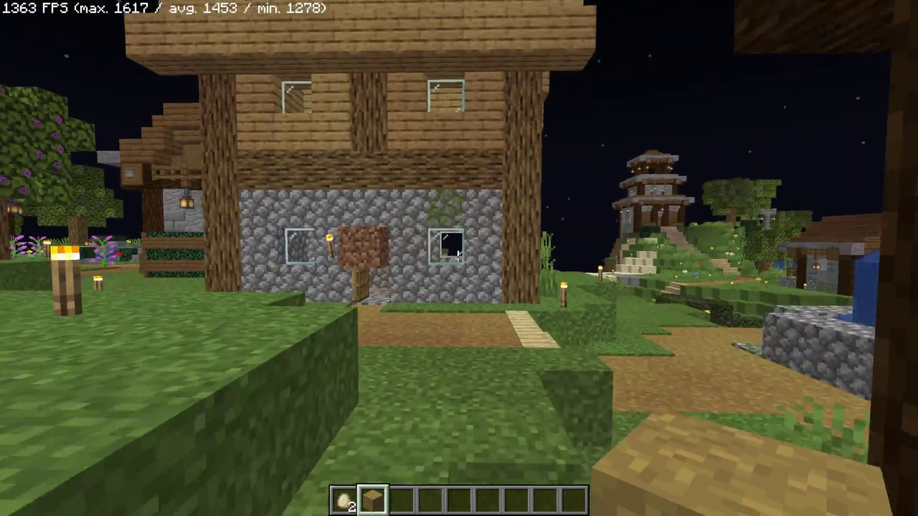
key("w")
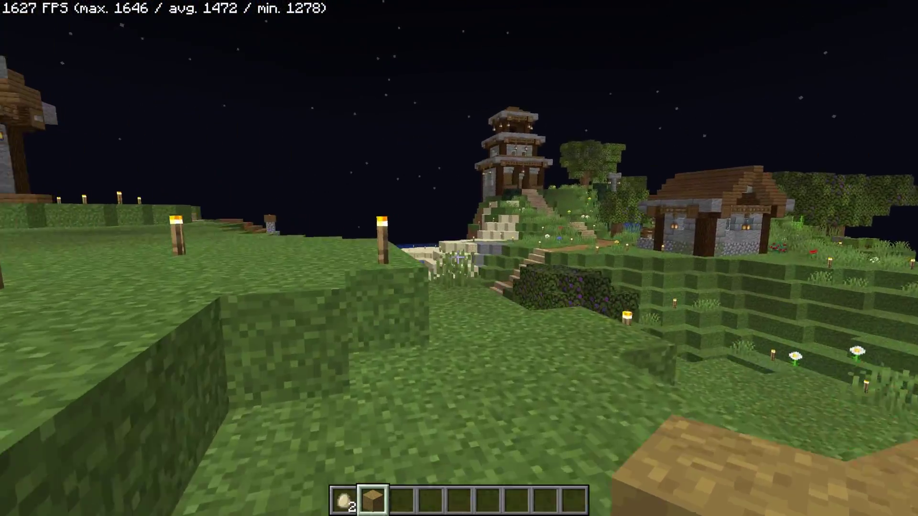
key("w")
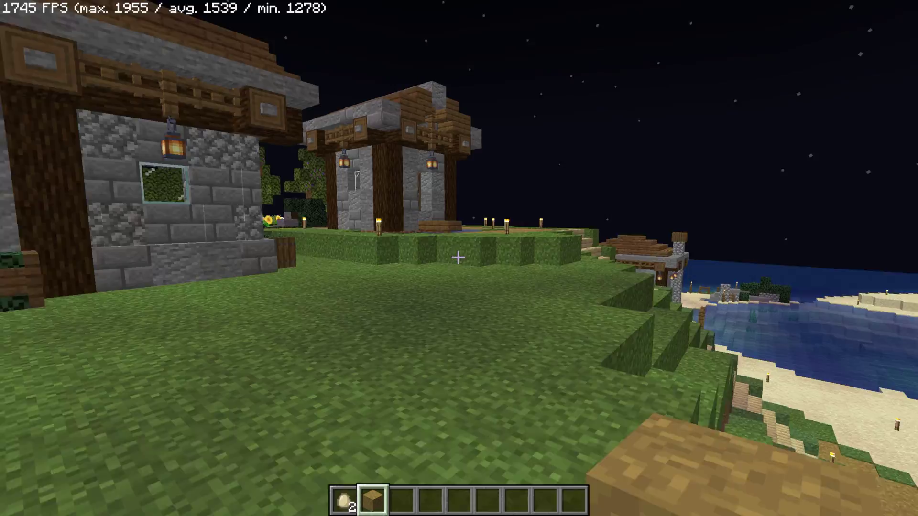
key("w")
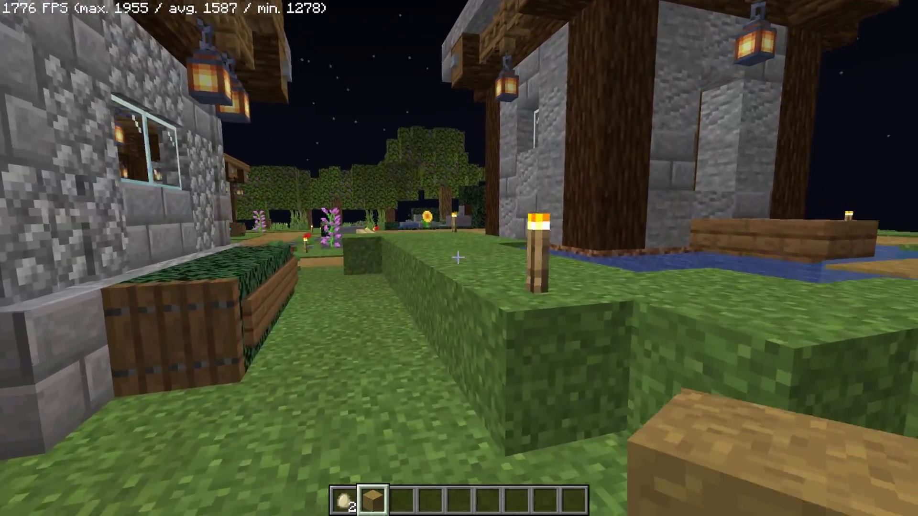
key("w")
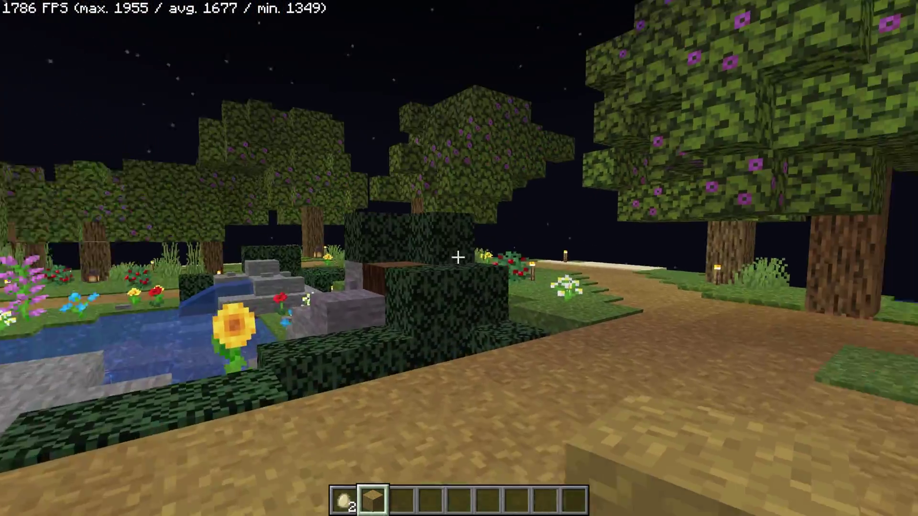
key("w")
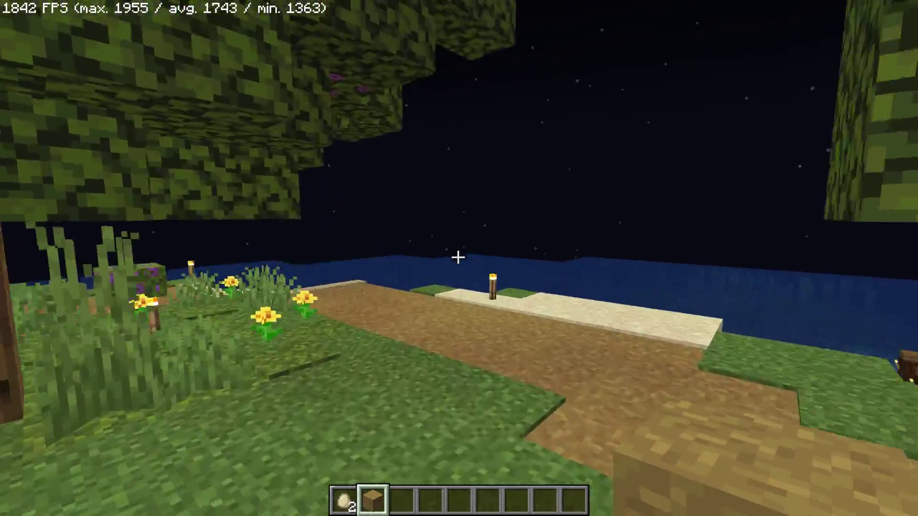
key("w")
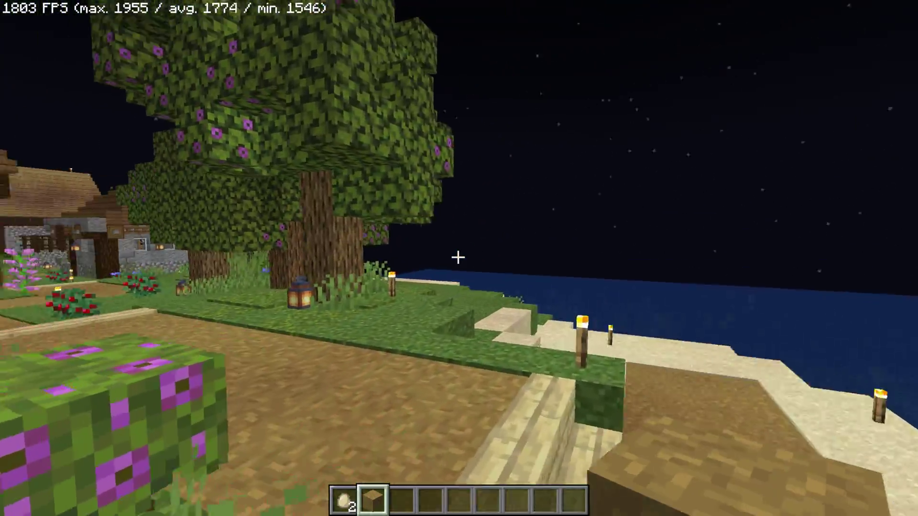
key("w")
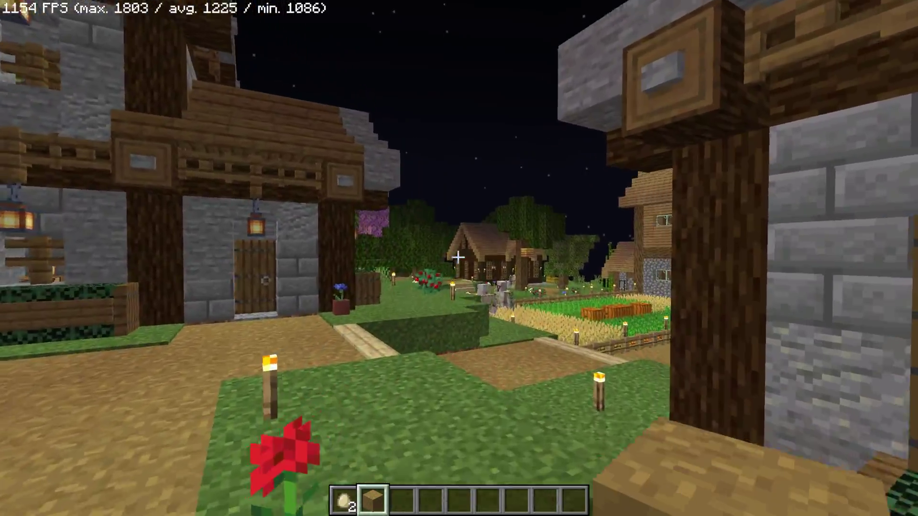
mouse_move(458, 259)
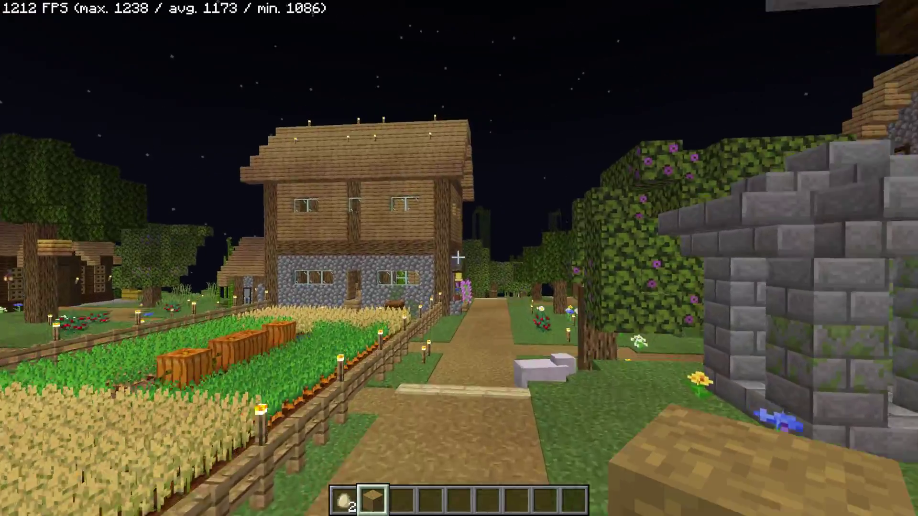
key("w")
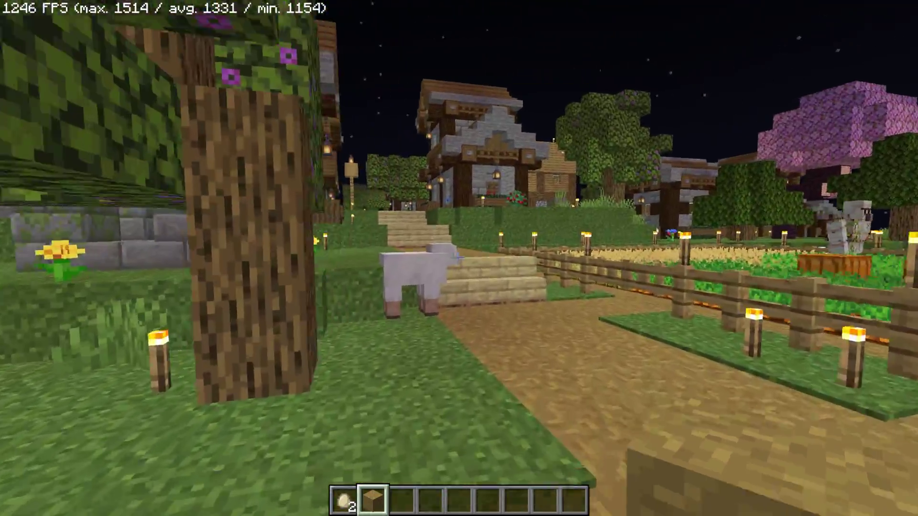
key("w")
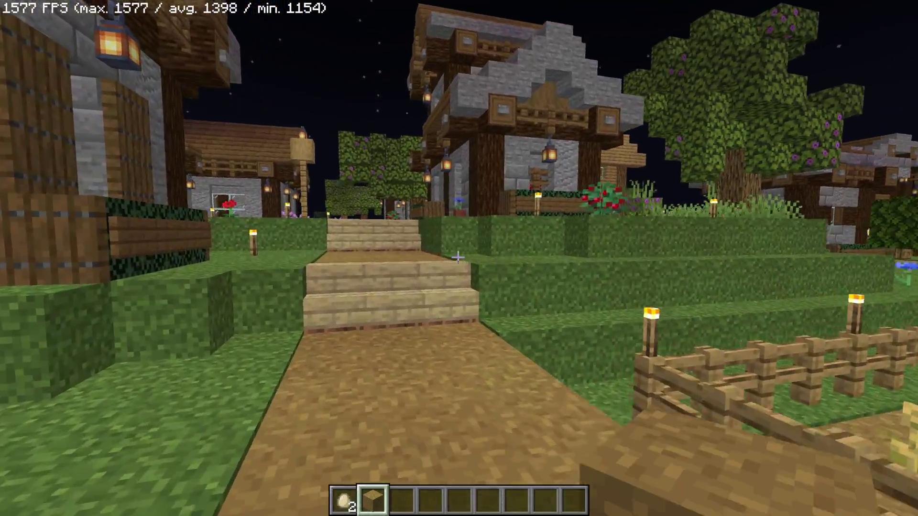
key("w")
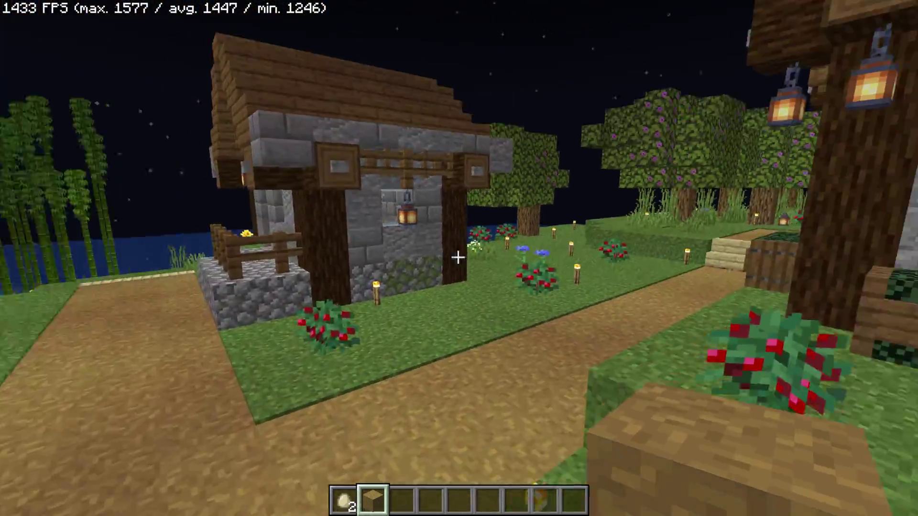
key("w")
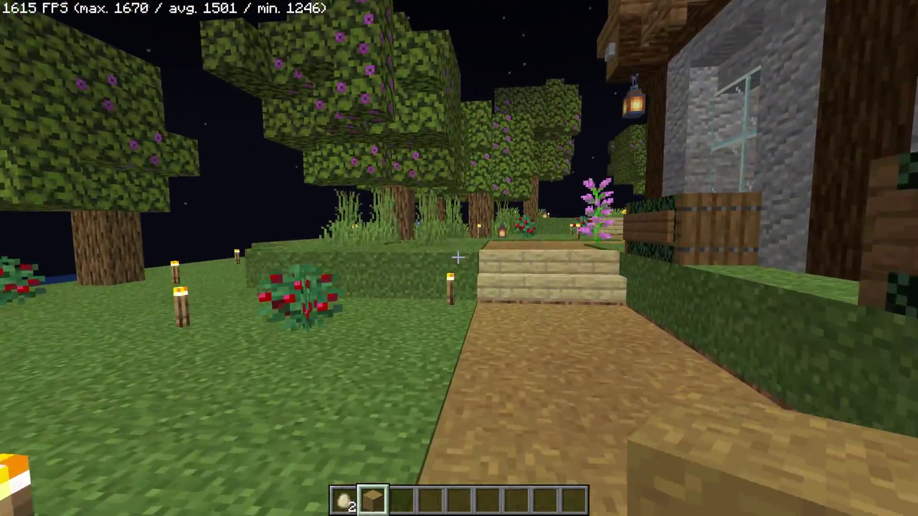
key("w")
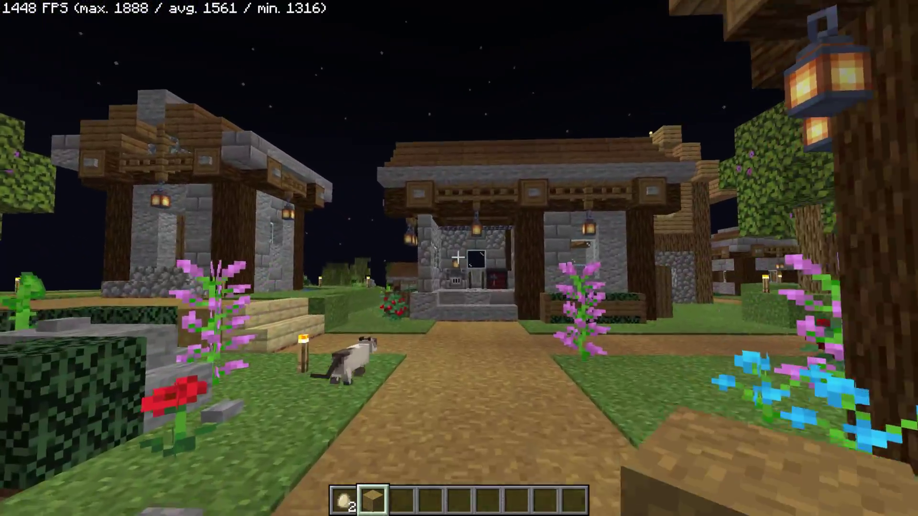
key("w")
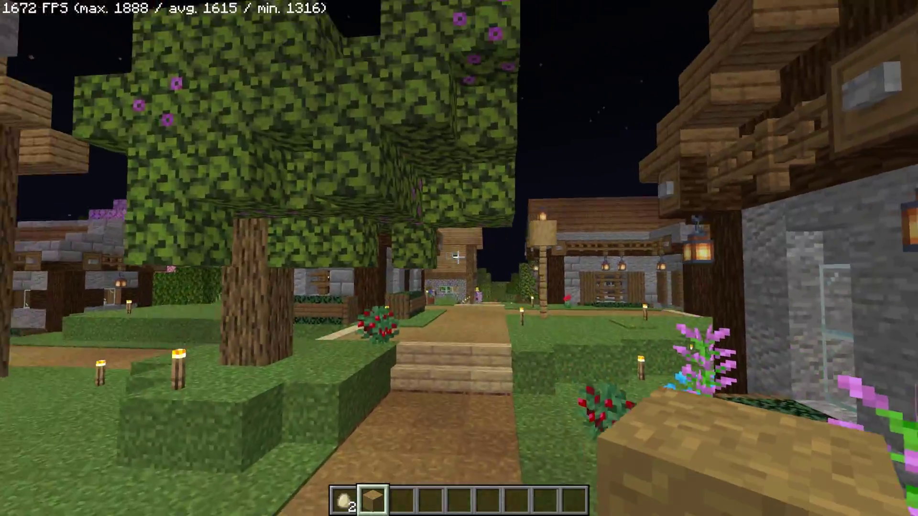